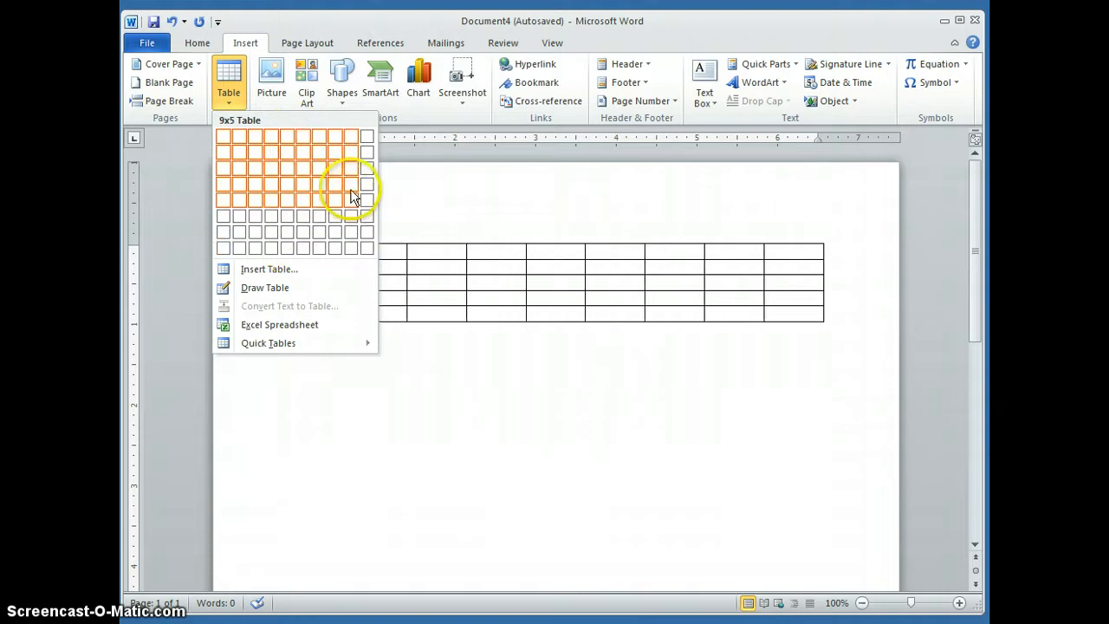
Step: Insert a table of seven columns and three rows, and place the cursor below it
click(318, 167)
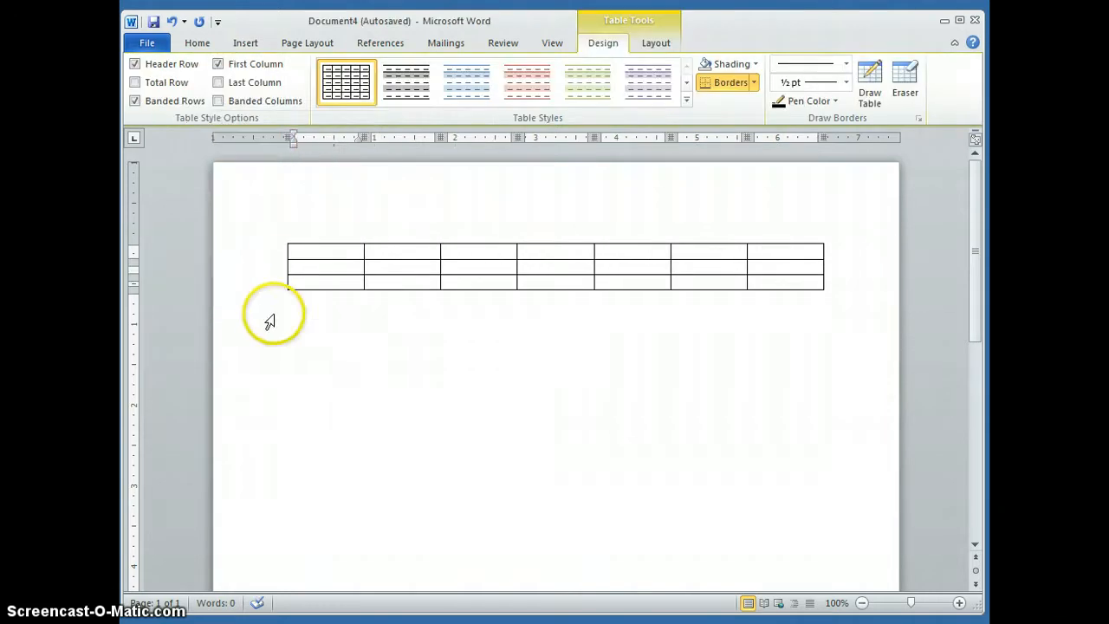
click(299, 322)
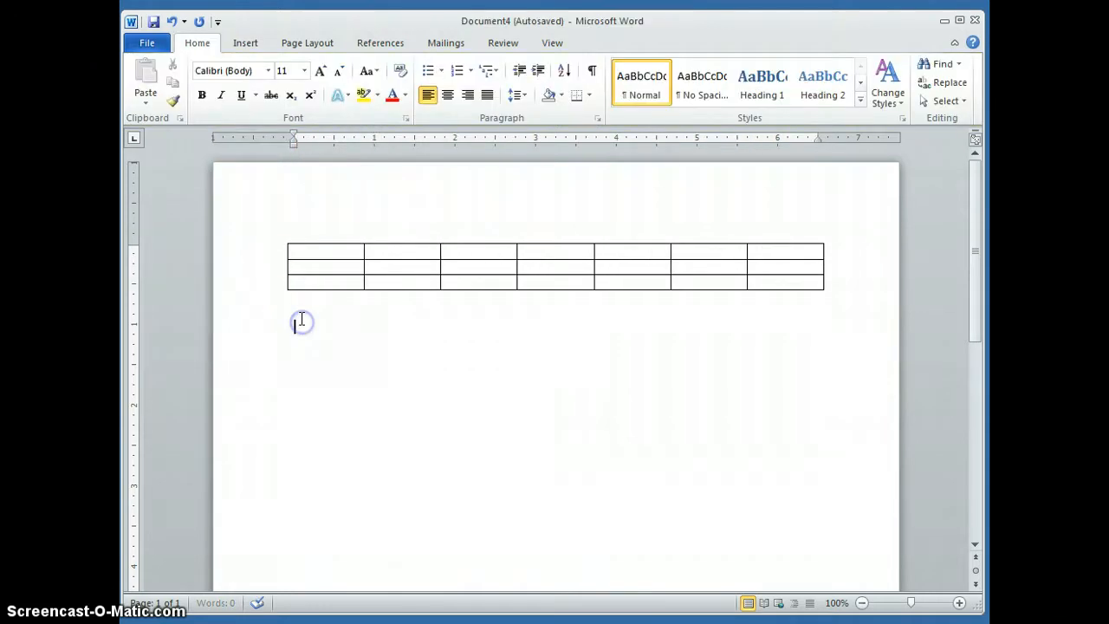
Step: Insert a second table with 5 columns, 2 rows and automatic fixed column width below the first one
click(246, 43)
click(234, 95)
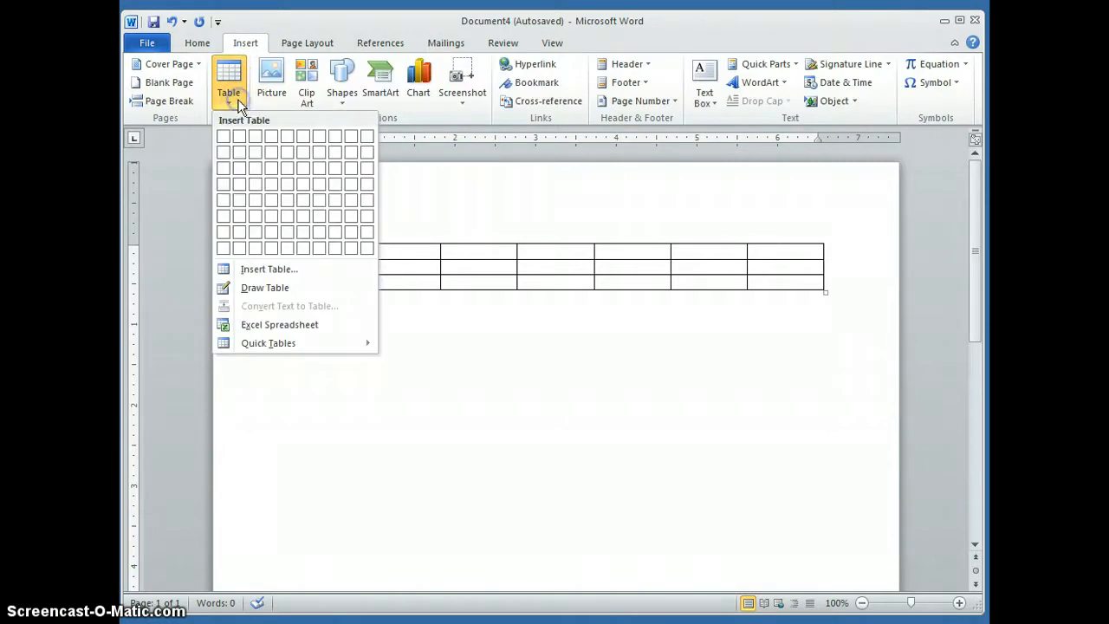
click(230, 269)
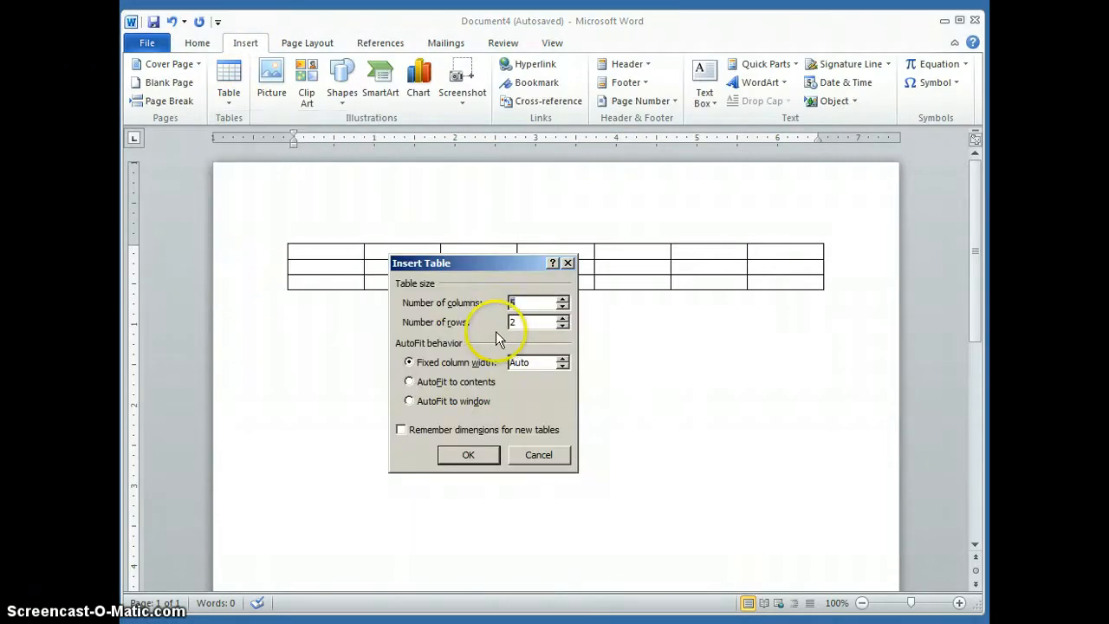
click(525, 322)
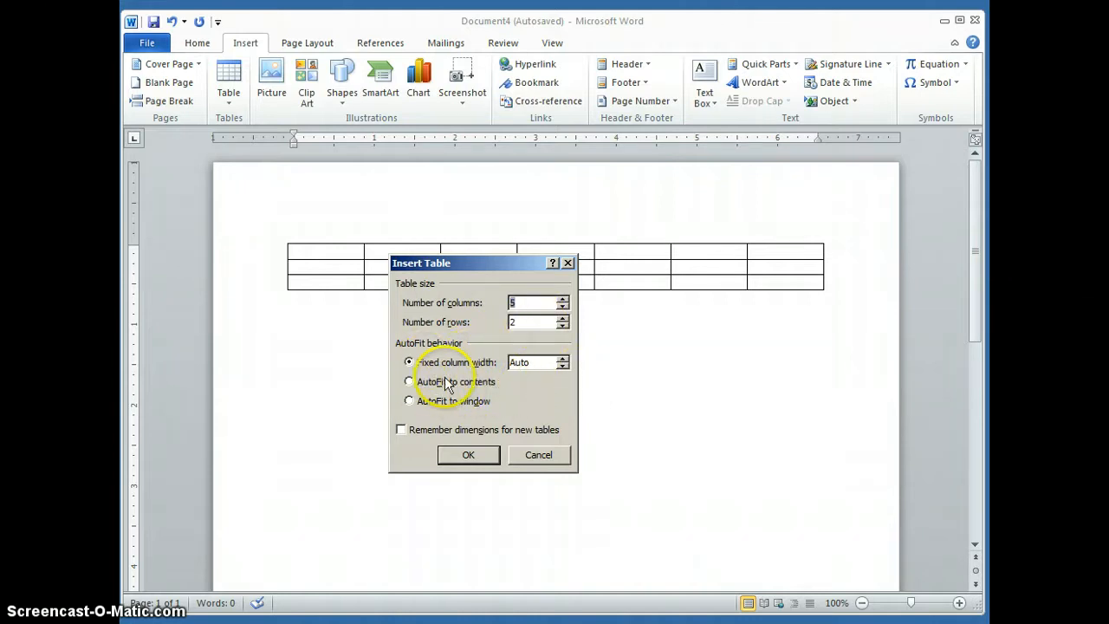
click(469, 455)
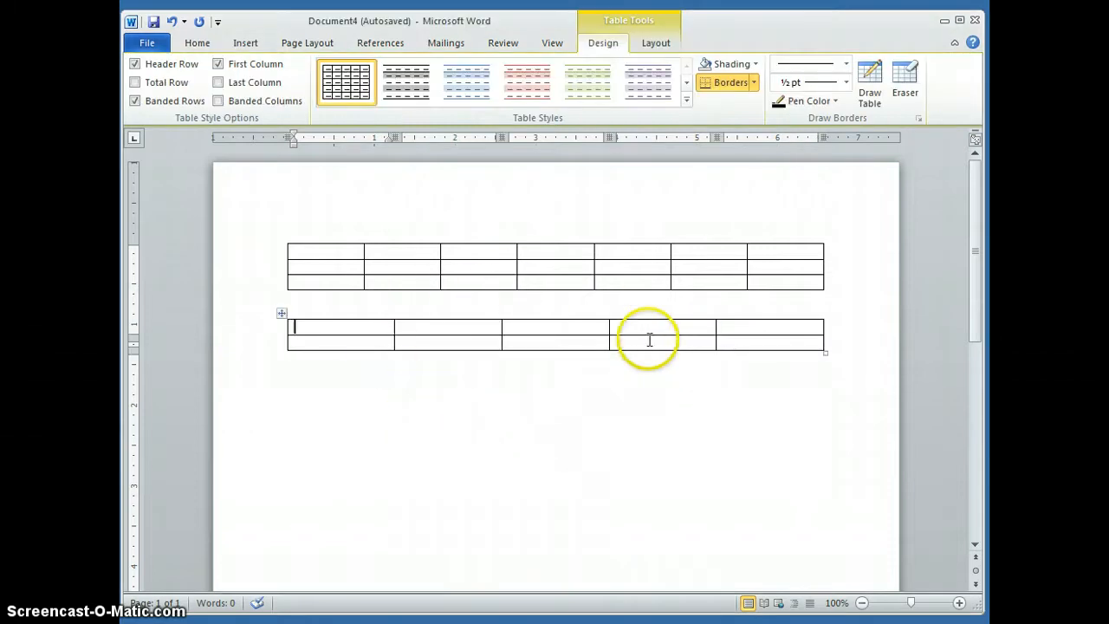
Step: Use Draw Table below the second table to draw a cell about 2.4 inches wide and another adjoining its lower-right corner
click(309, 403)
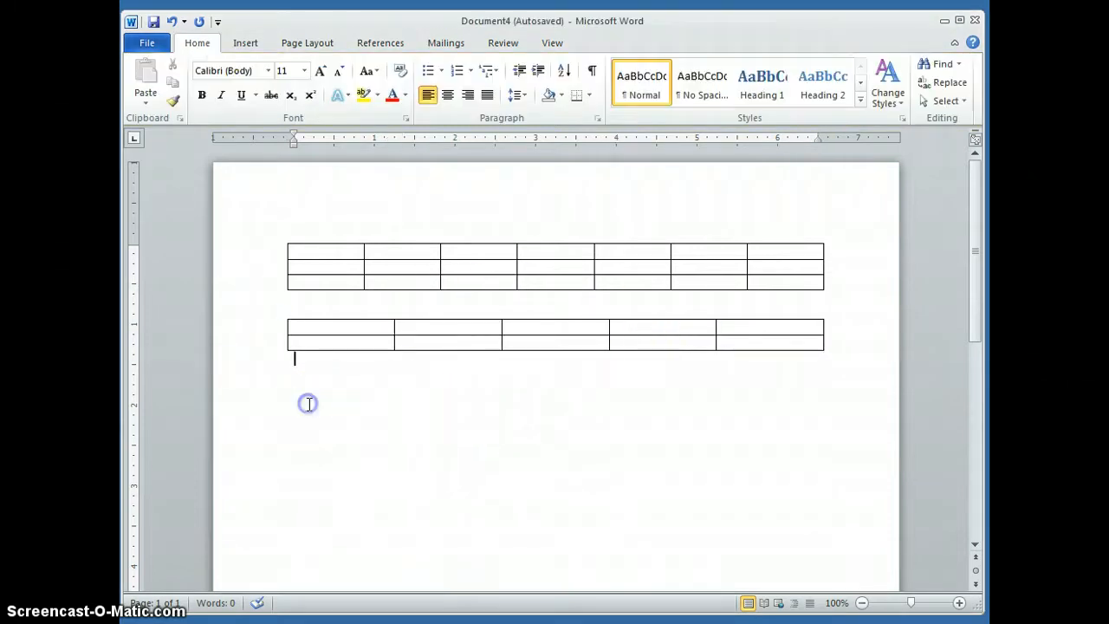
key(Return)
click(239, 43)
click(230, 97)
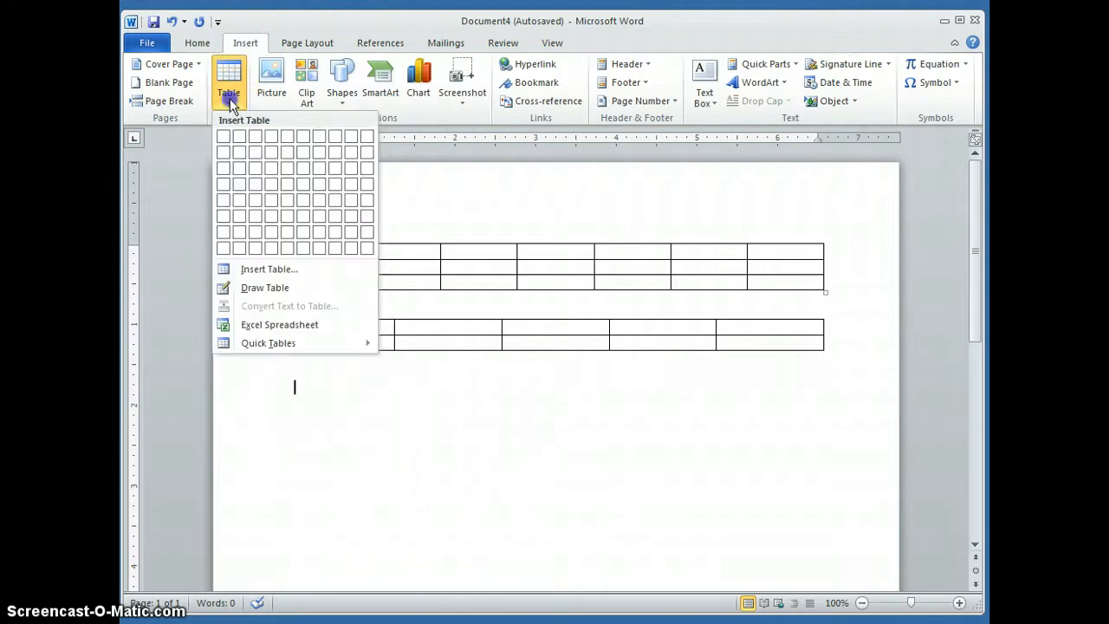
click(256, 288)
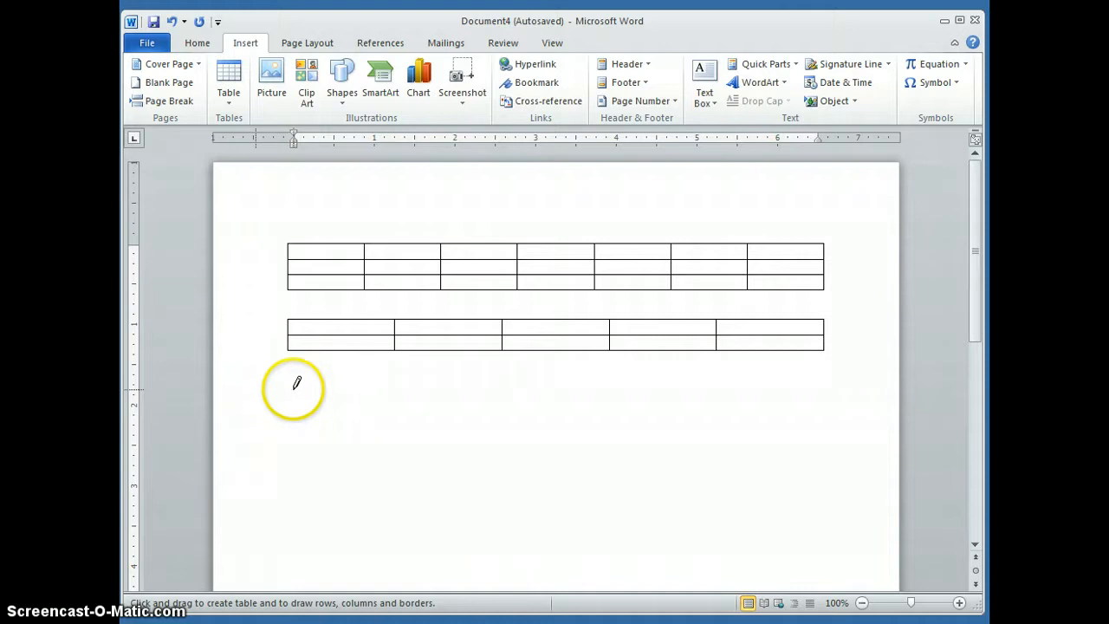
mouse_move(295, 383)
mouse_down()
mouse_move(494, 396)
mouse_move(488, 438)
mouse_move(615, 445)
mouse_up()
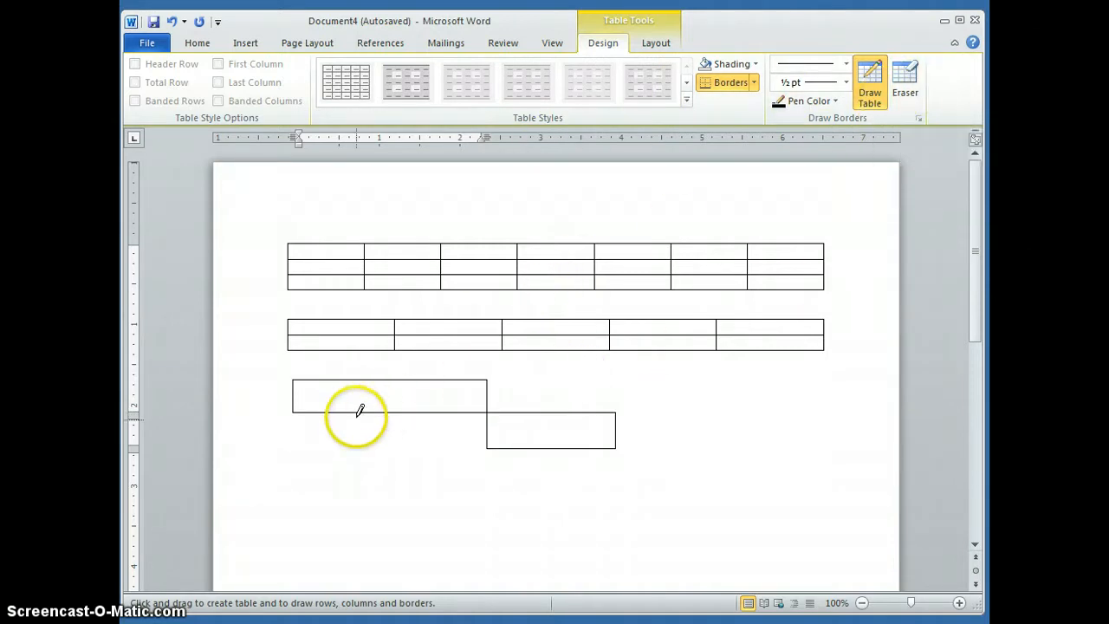
Step: Extend the drawn table with a cell on its second row and a large one beneath, adding diagonal and vertical dividing lines
mouse_move(356, 413)
mouse_down()
mouse_move(352, 539)
mouse_move(491, 523)
mouse_up()
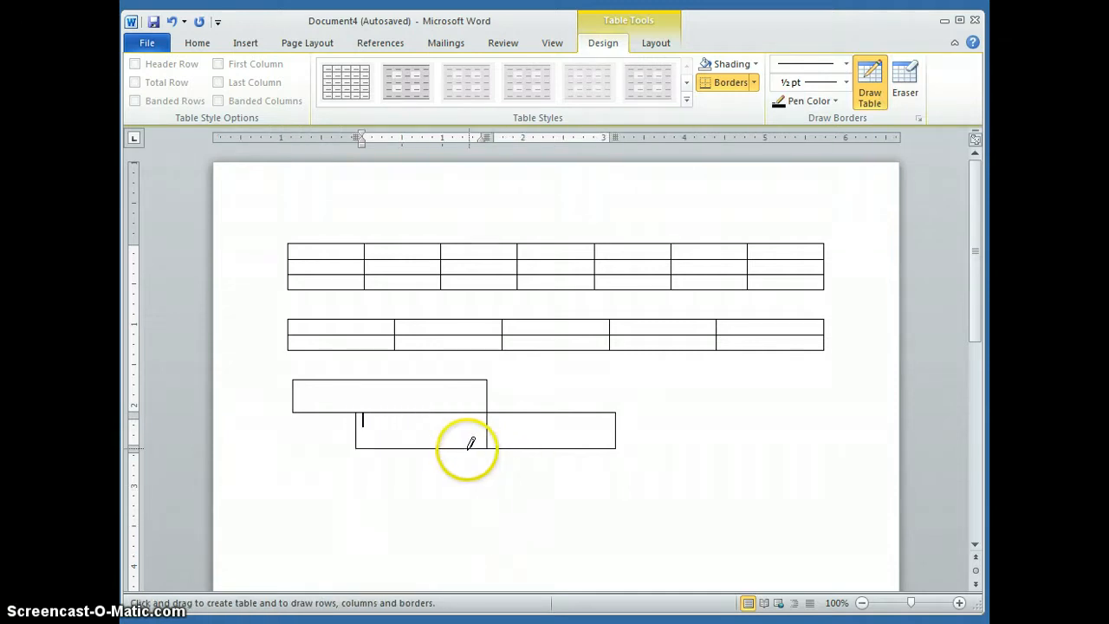
mouse_move(461, 448)
mouse_down()
mouse_move(456, 520)
mouse_move(587, 532)
mouse_move(615, 547)
mouse_up()
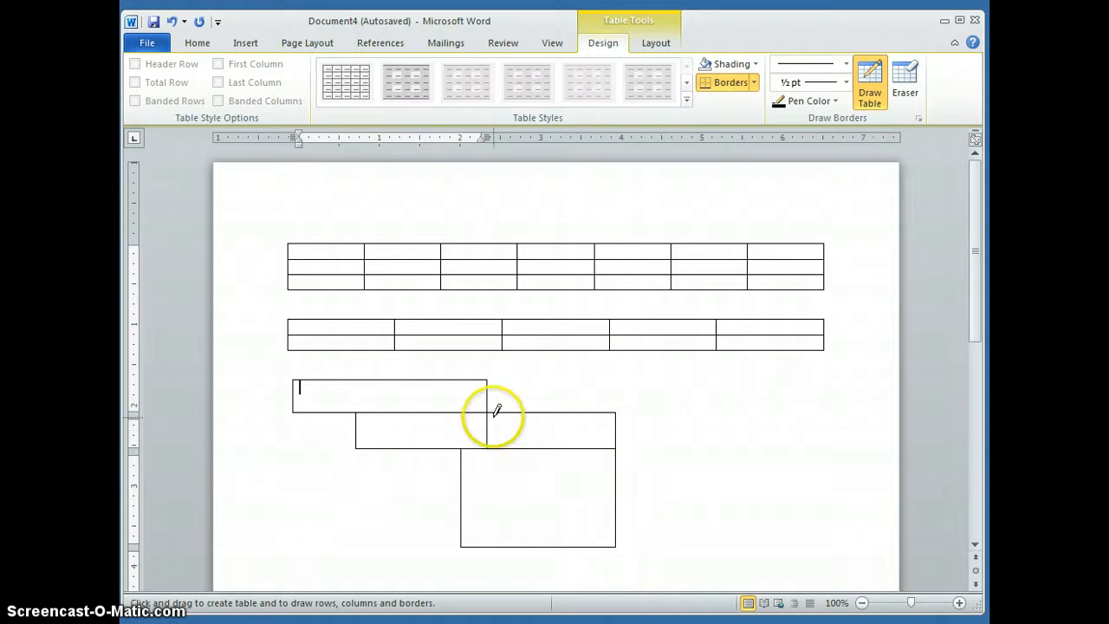
mouse_move(461, 449)
mouse_down()
mouse_move(525, 509)
mouse_move(596, 533)
mouse_move(564, 501)
mouse_move(615, 545)
mouse_up()
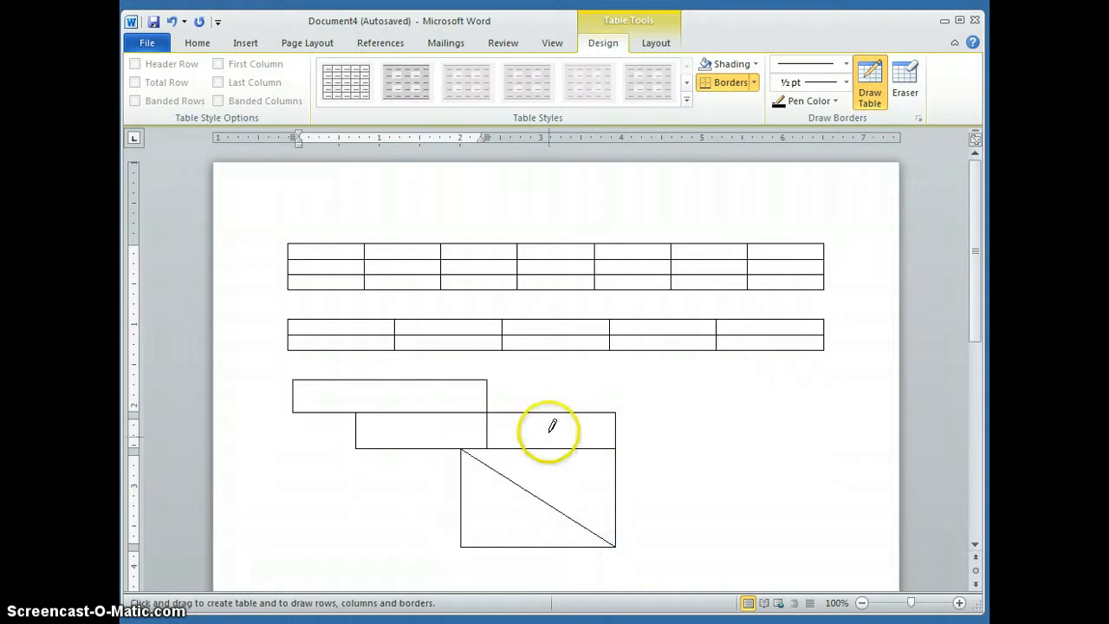
drag(553, 411, 554, 440)
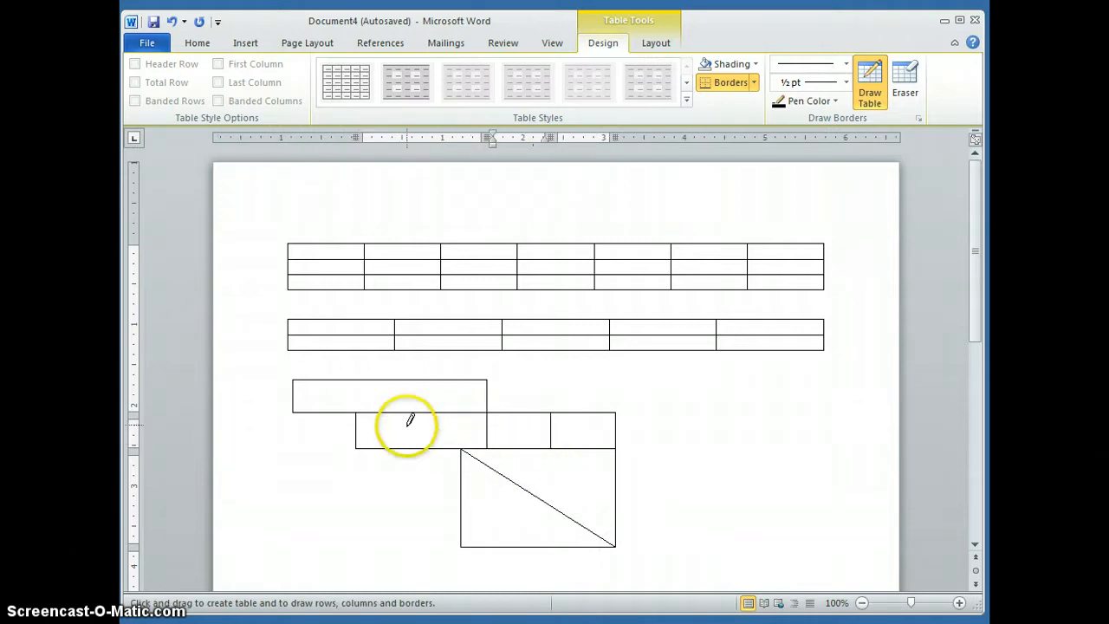
Step: Set the pen colour to a dark red theme shade and draw a cell about 1 inch wide along the drawn table's right edge
click(832, 102)
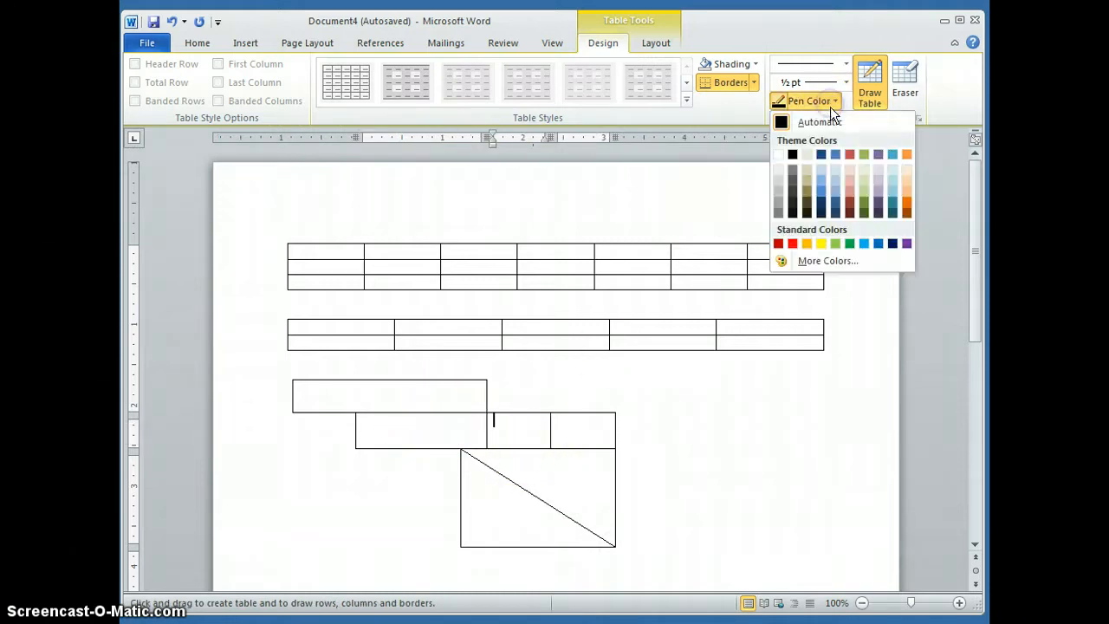
click(850, 206)
mouse_move(615, 414)
mouse_down()
mouse_move(624, 474)
mouse_move(697, 467)
mouse_up()
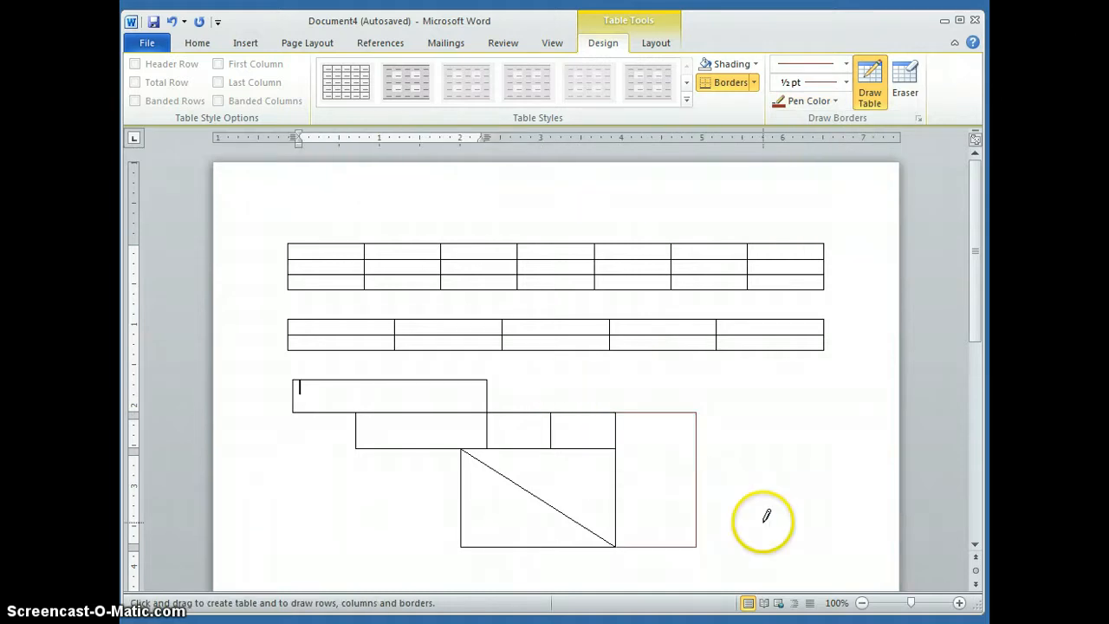
Step: Shade the top cell of the drawn table with a blue theme colour
click(753, 64)
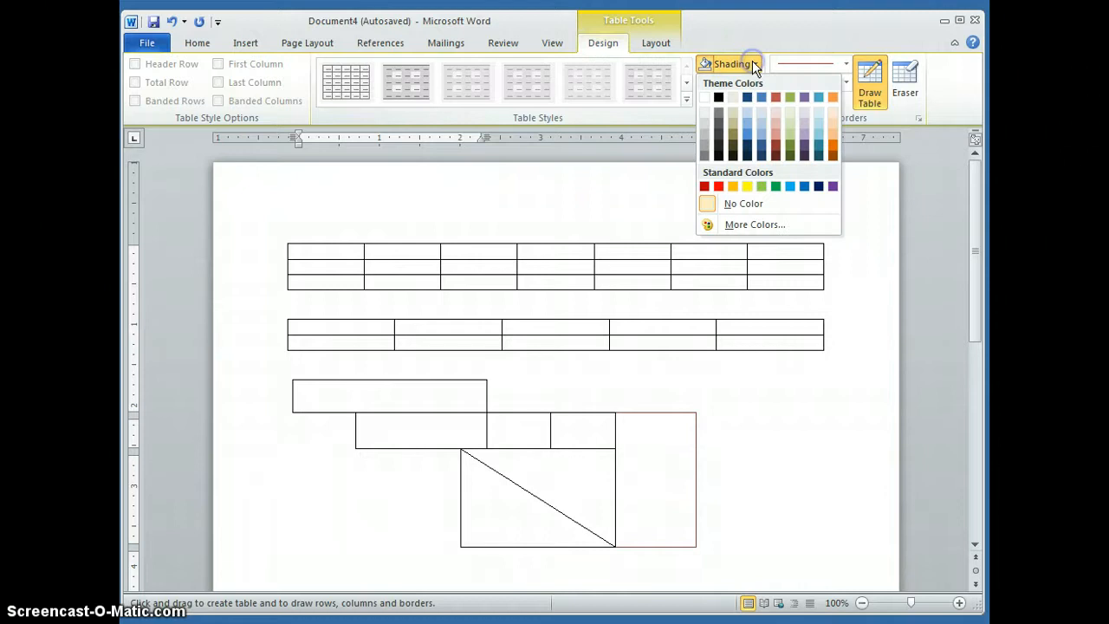
click(754, 131)
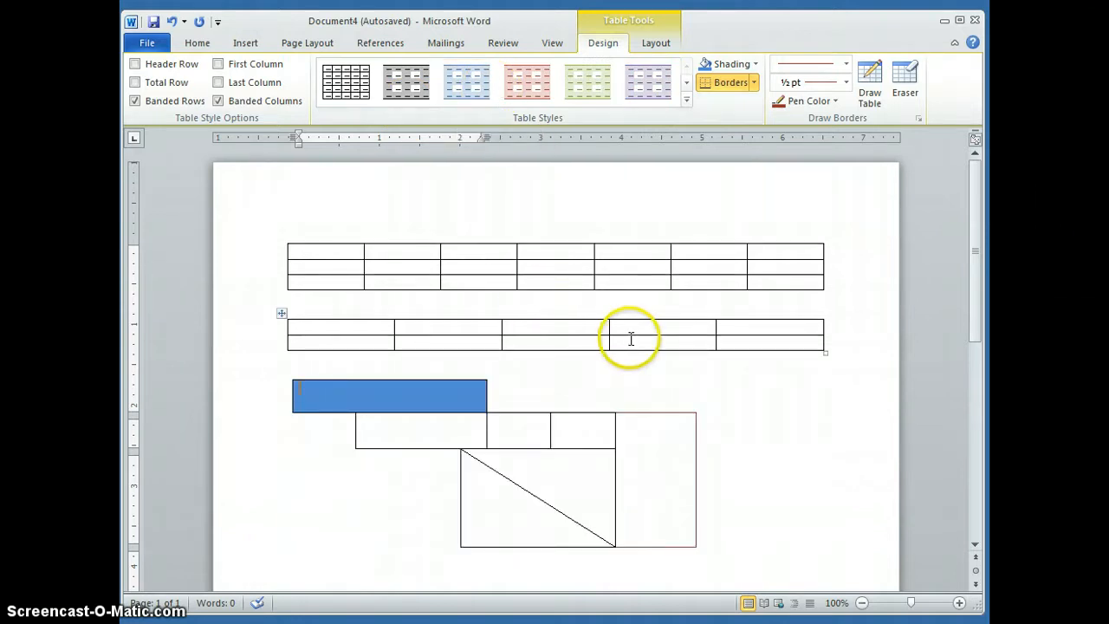
click(765, 448)
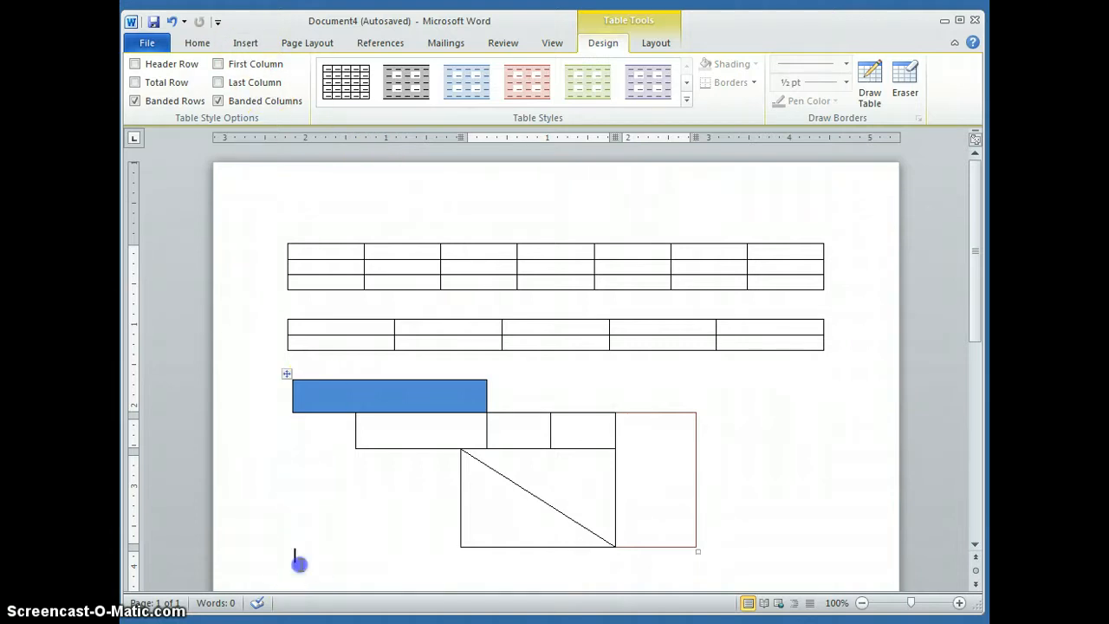
Step: Insert an embedded Excel spreadsheet below the drawn table and return to the document
click(298, 564)
click(250, 45)
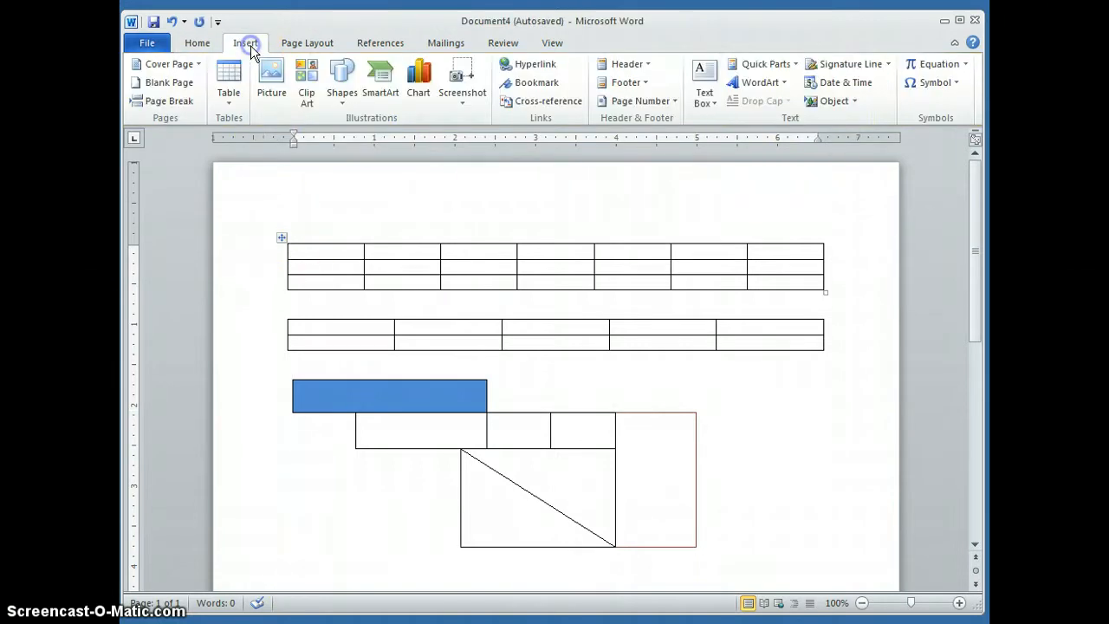
click(222, 100)
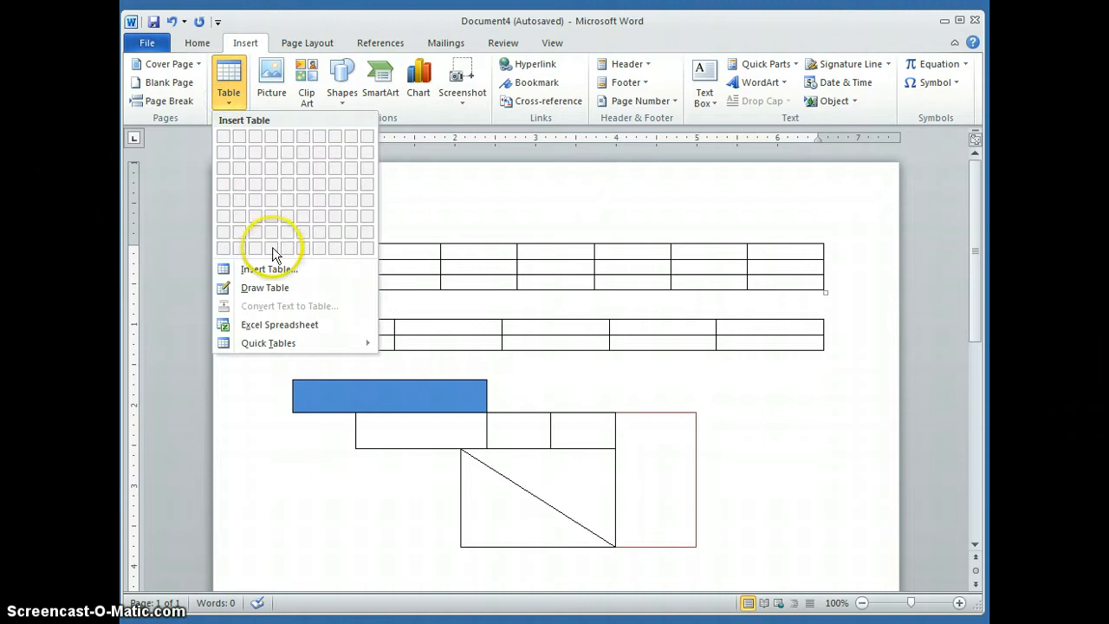
click(275, 330)
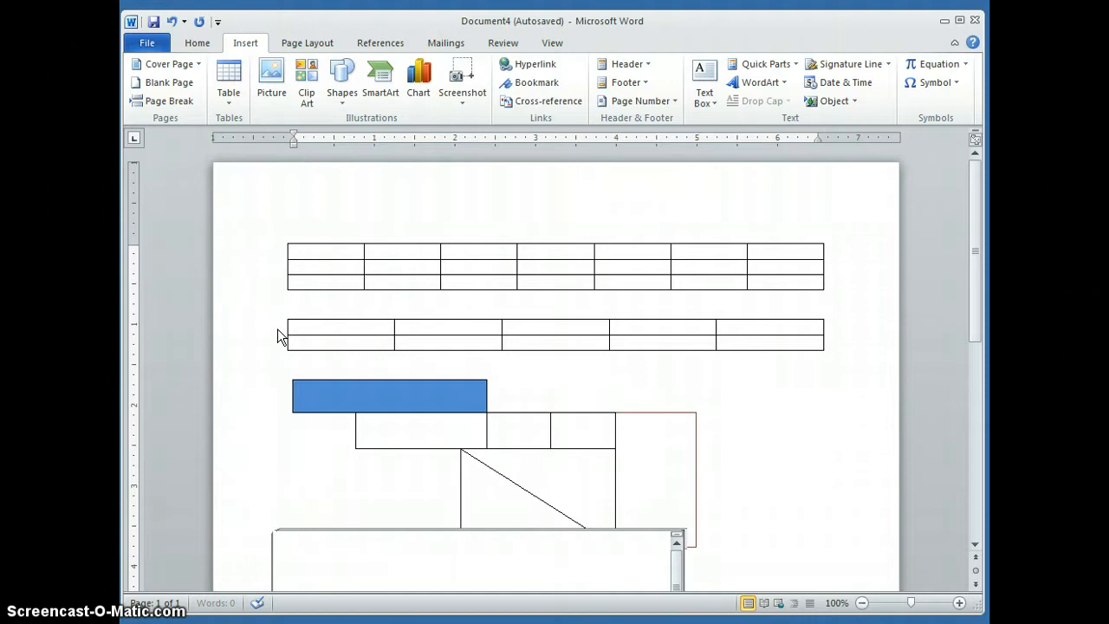
mouse_move(970, 395)
mouse_down()
mouse_move(975, 470)
mouse_move(977, 433)
mouse_up()
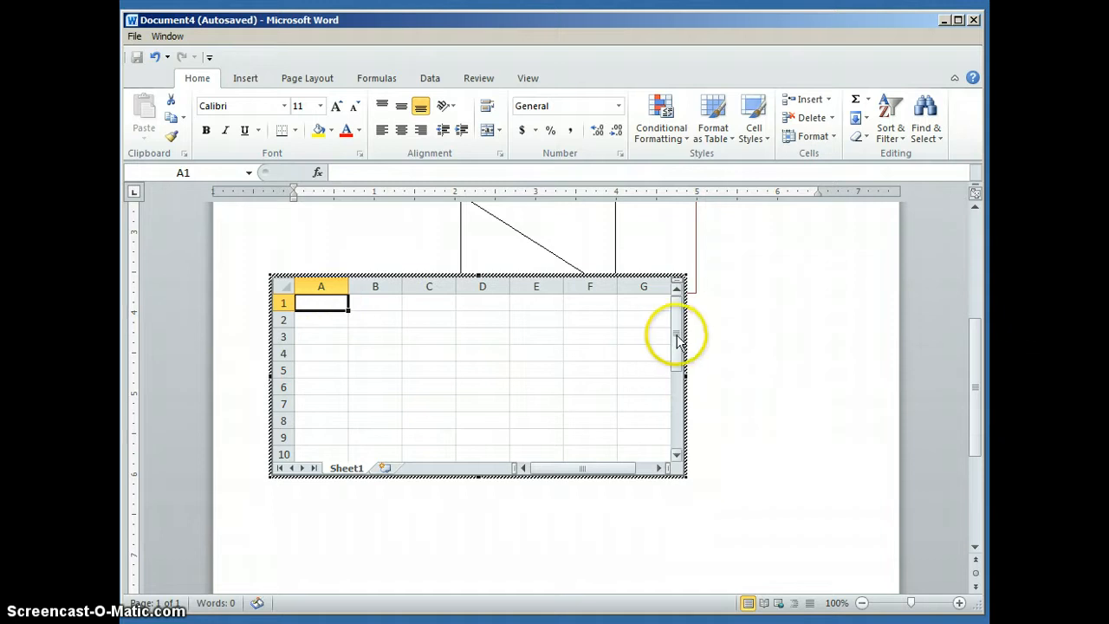
click(801, 346)
Step: Edit the embedded spreadsheet to apply All Borders to cells A1 through G10, and return to the document
click(553, 322)
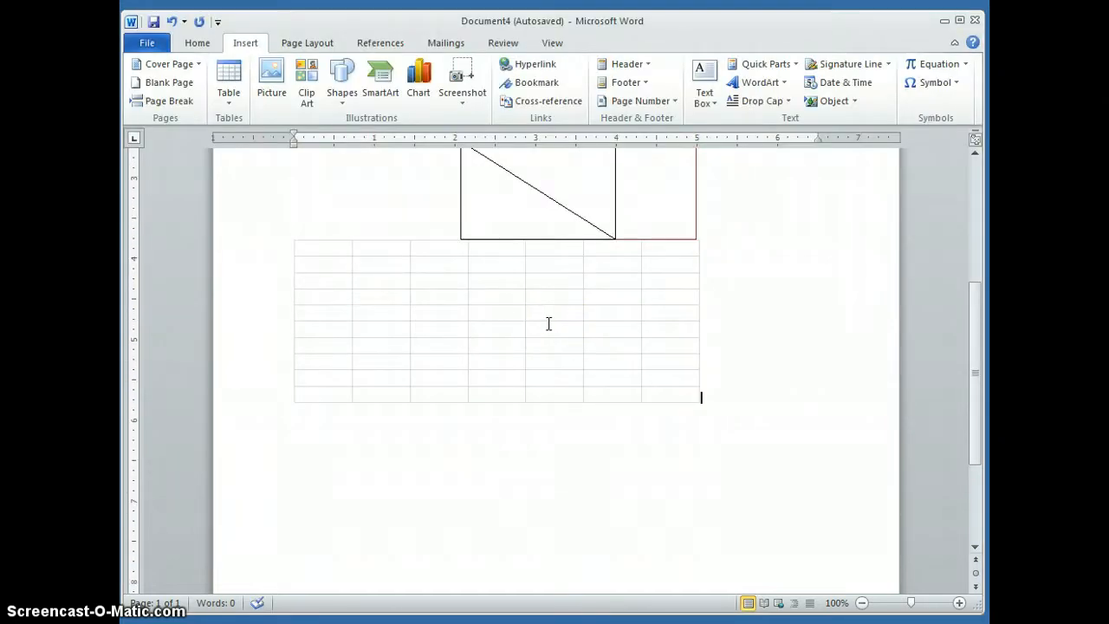
double_click(548, 323)
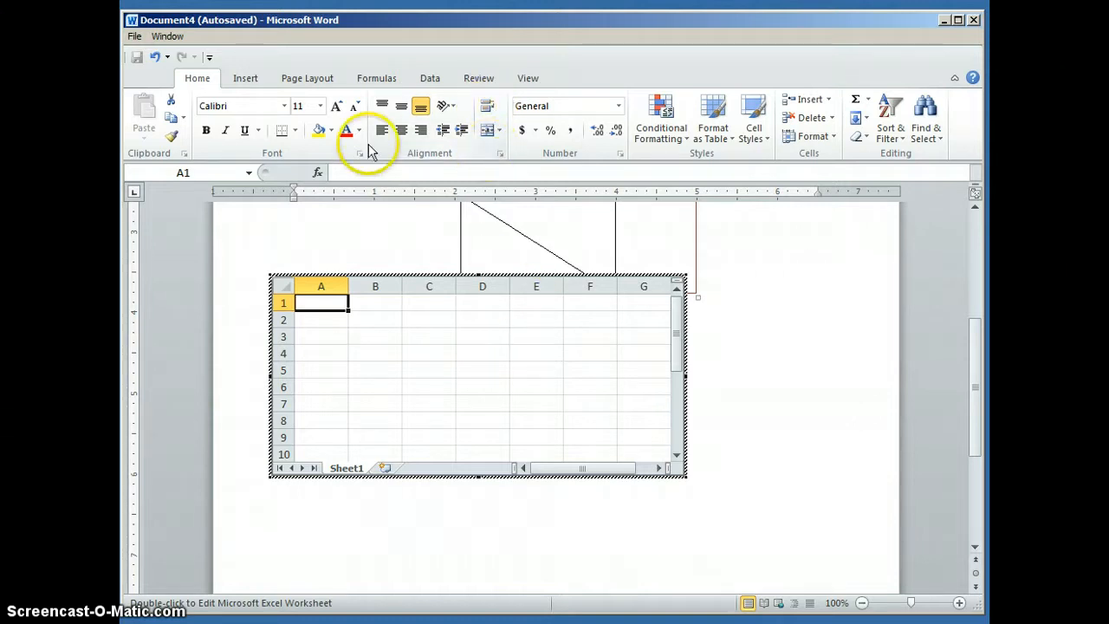
click(296, 131)
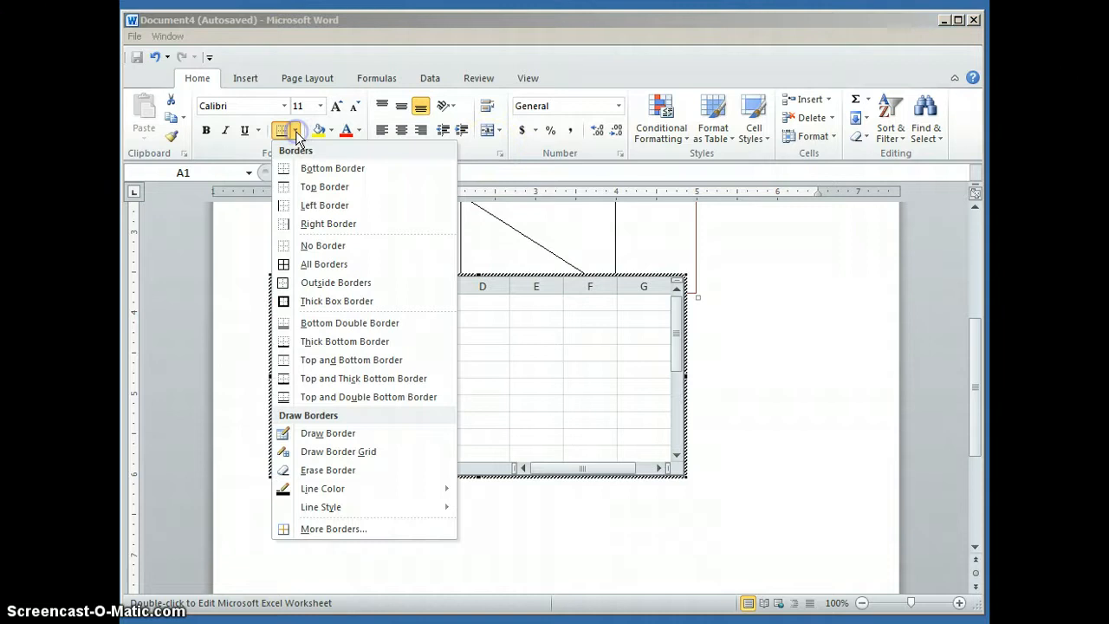
click(308, 264)
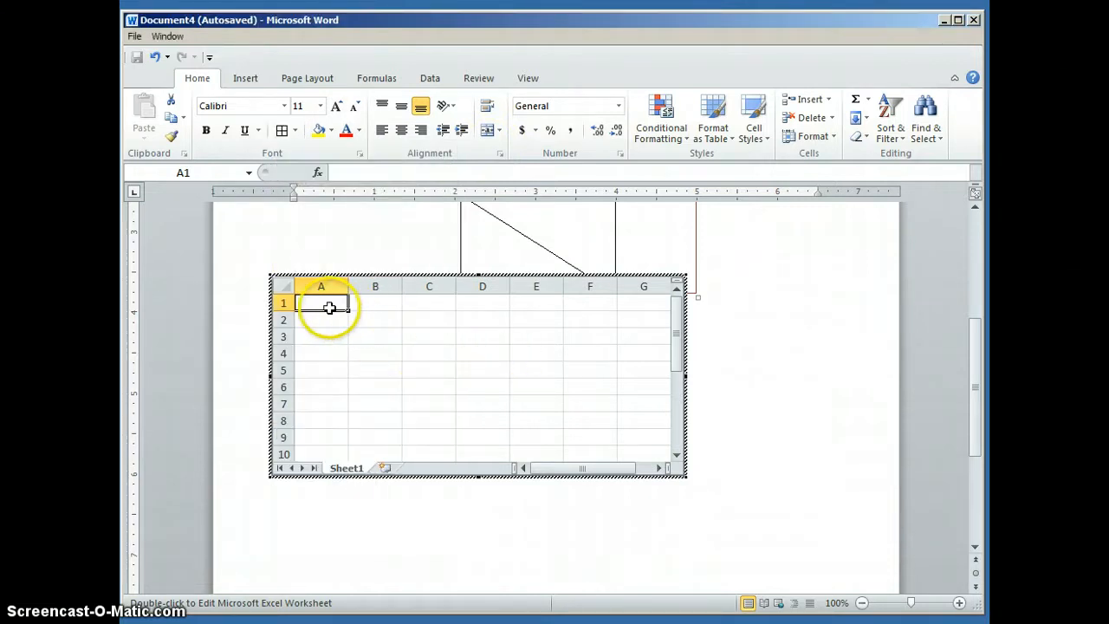
drag(332, 307, 646, 449)
click(281, 130)
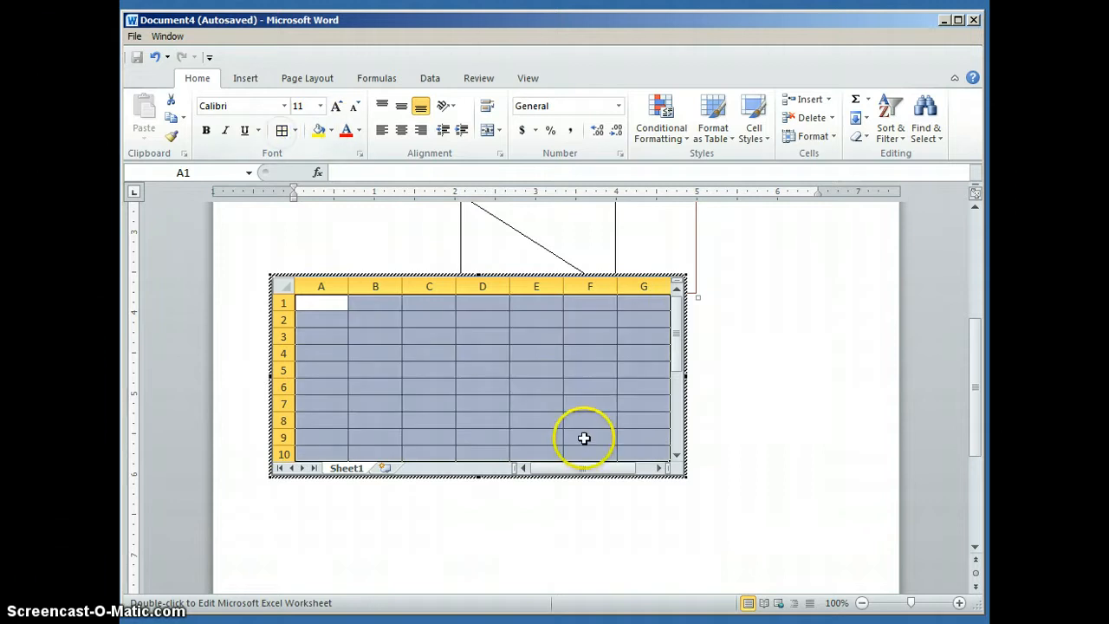
click(784, 431)
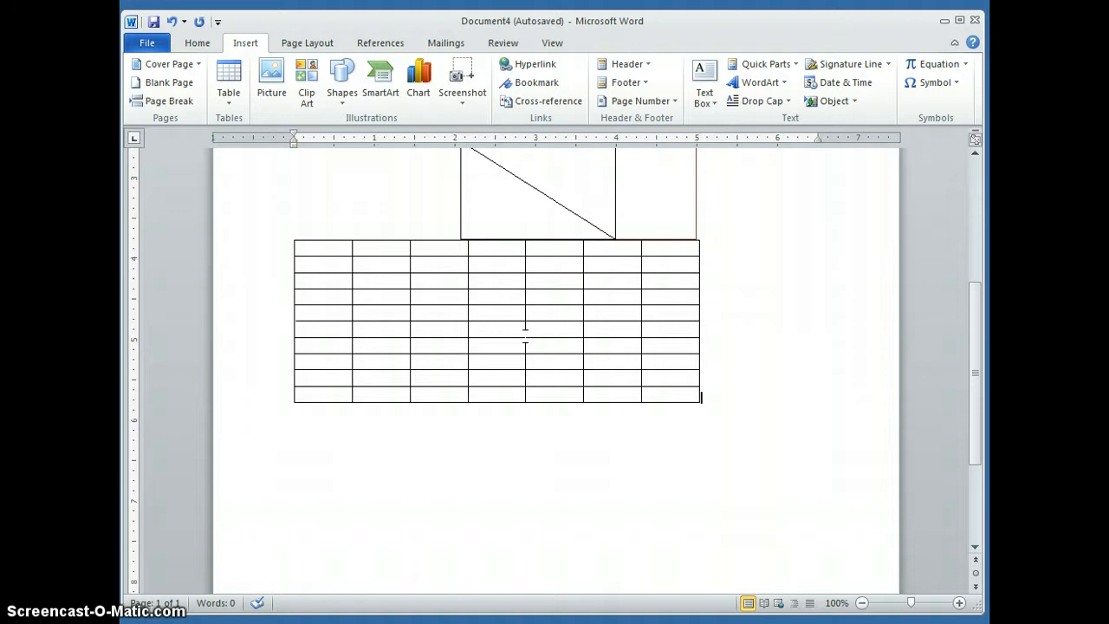
Step: Enter a tabbed list below the spreadsheet: Item, Quantity, Price, Total; Pen, 10, 2.35; Paper, 10, 4.00
click(819, 414)
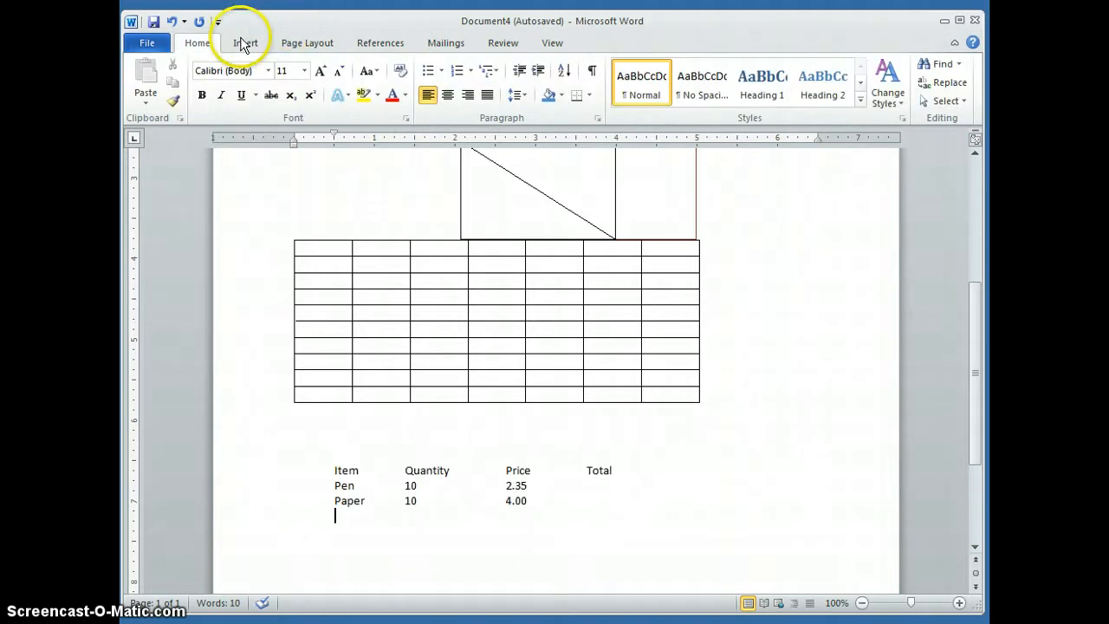
click(243, 43)
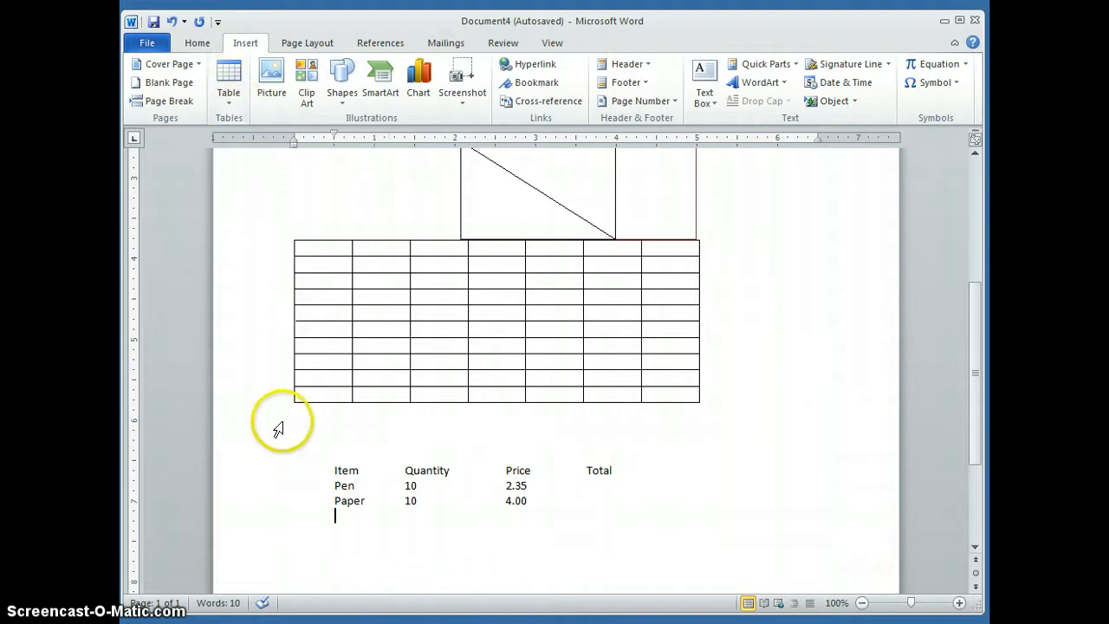
click(230, 102)
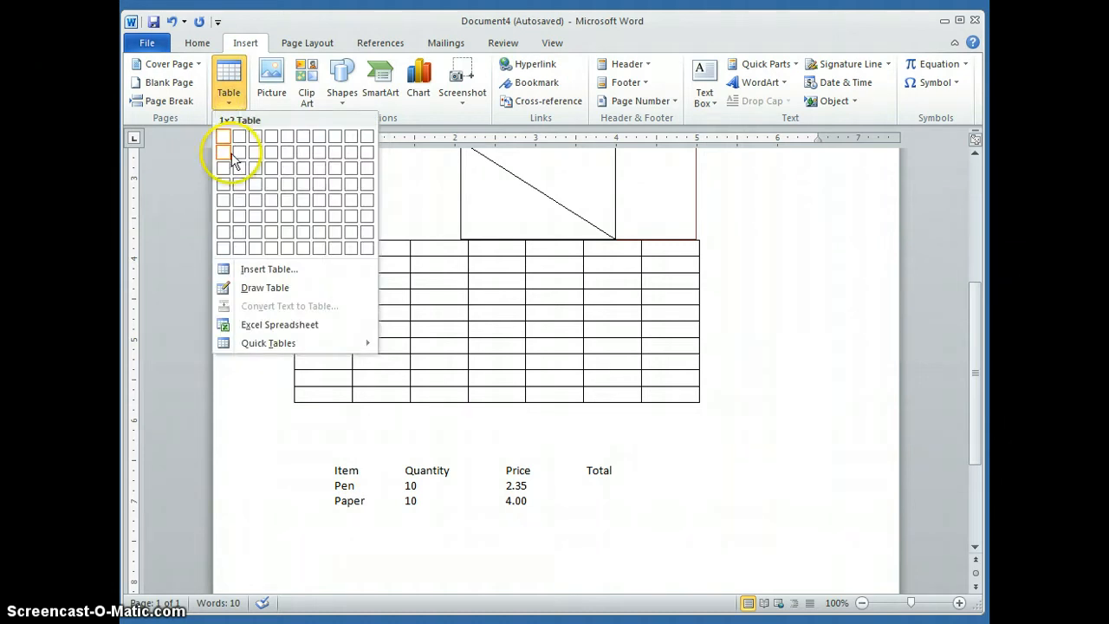
click(327, 466)
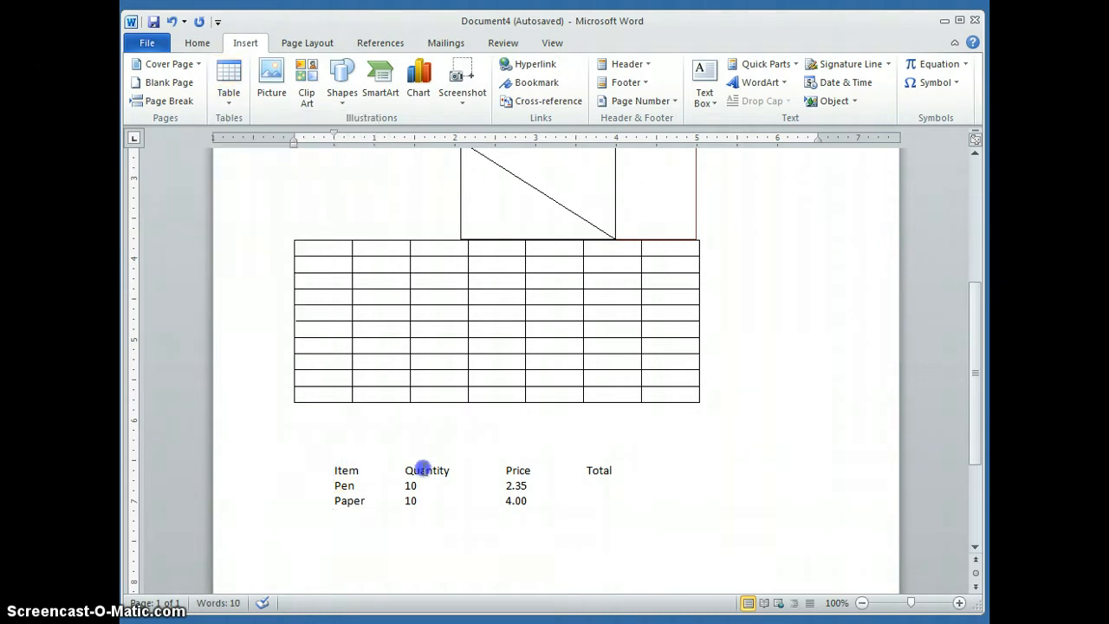
Step: Convert the tabbed item list below the spreadsheet into a four-column table with automatic fixed column width, separating text at tabs
drag(339, 470, 653, 519)
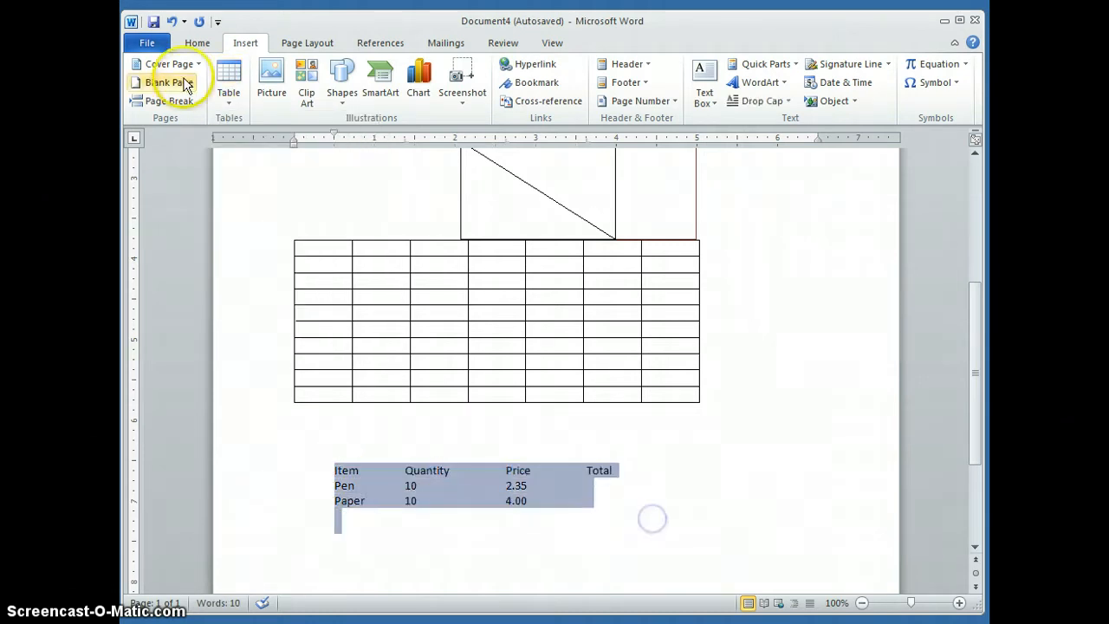
click(230, 103)
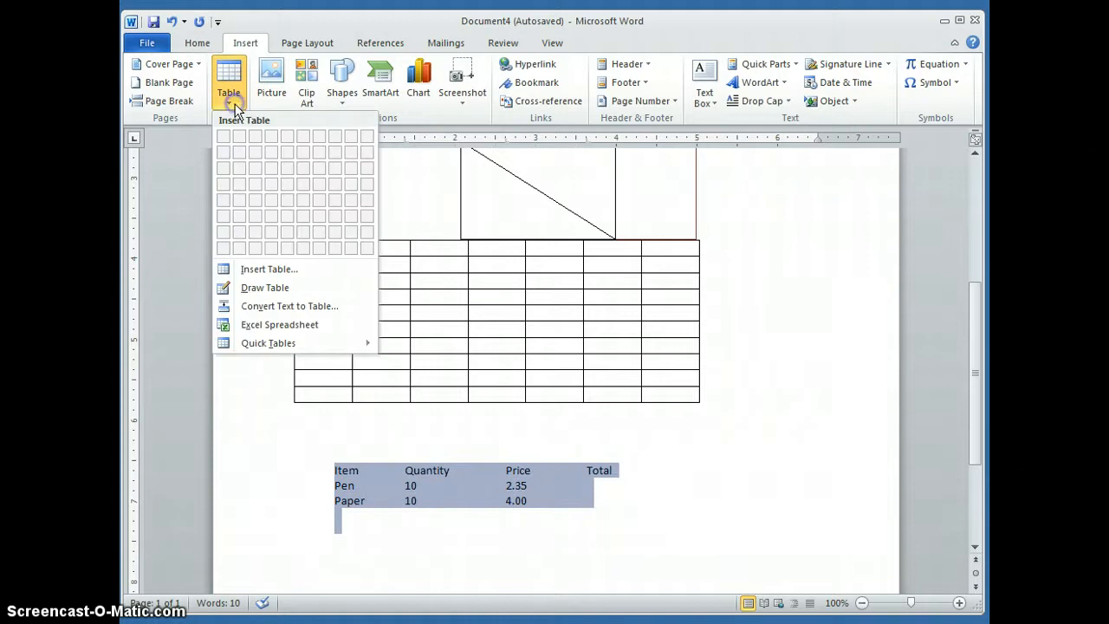
click(259, 310)
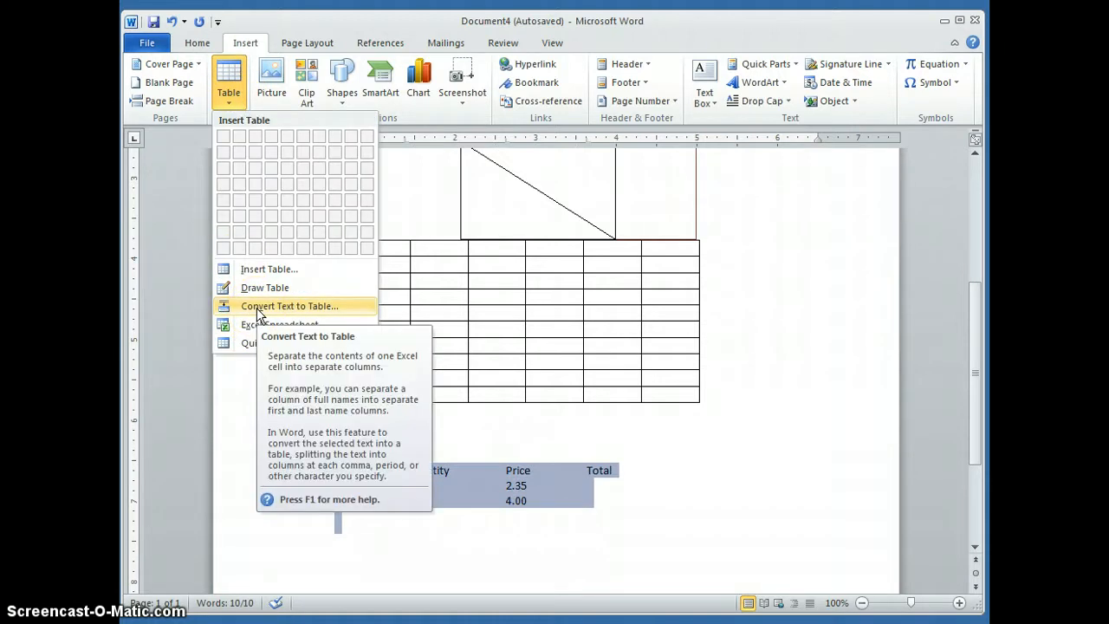
click(257, 308)
click(399, 311)
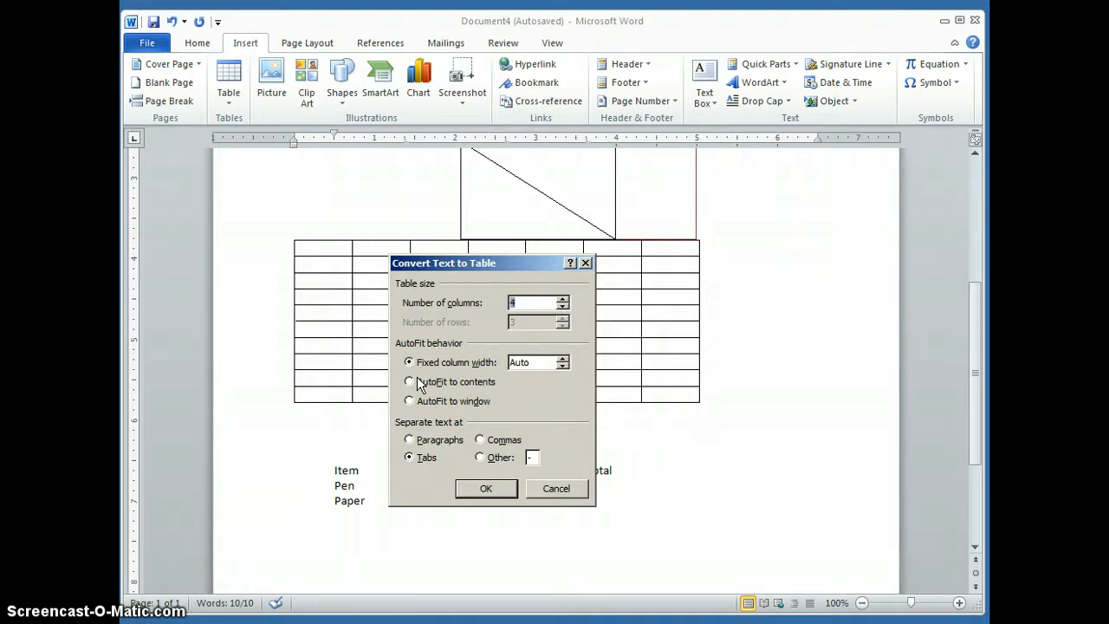
click(417, 474)
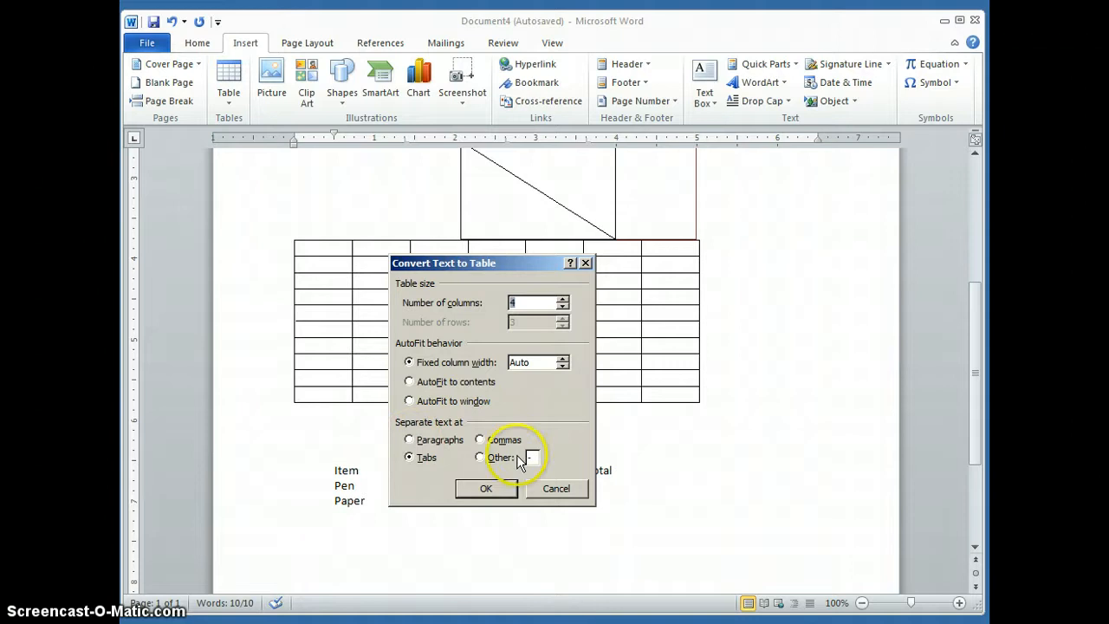
click(508, 490)
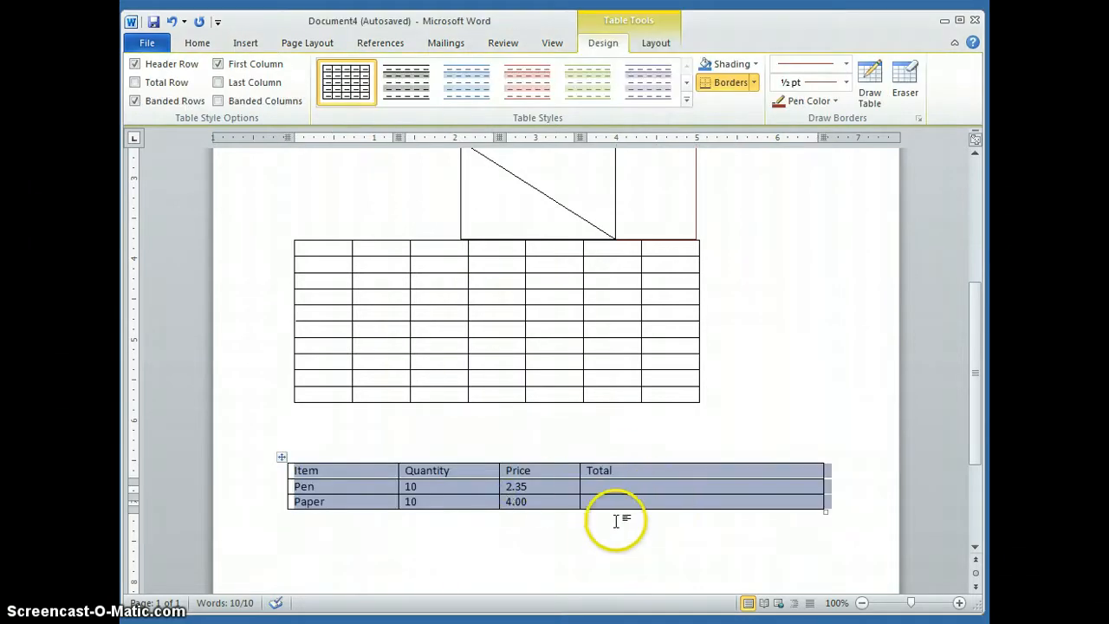
click(589, 548)
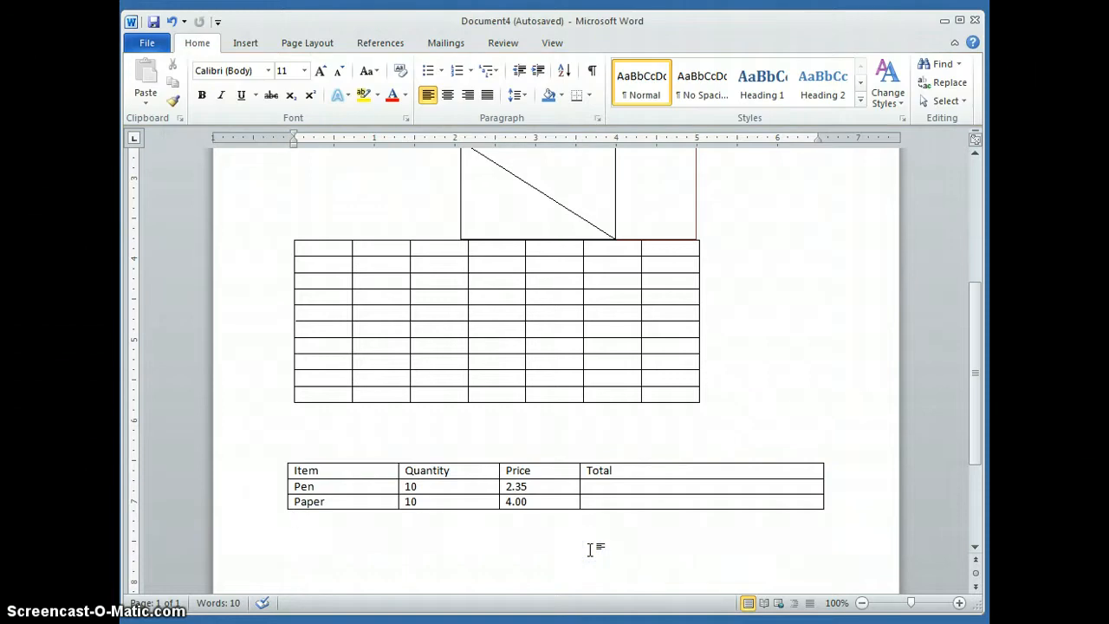
Step: Insert the formula =b2*c2 in the Total cell of the Pen row
click(369, 490)
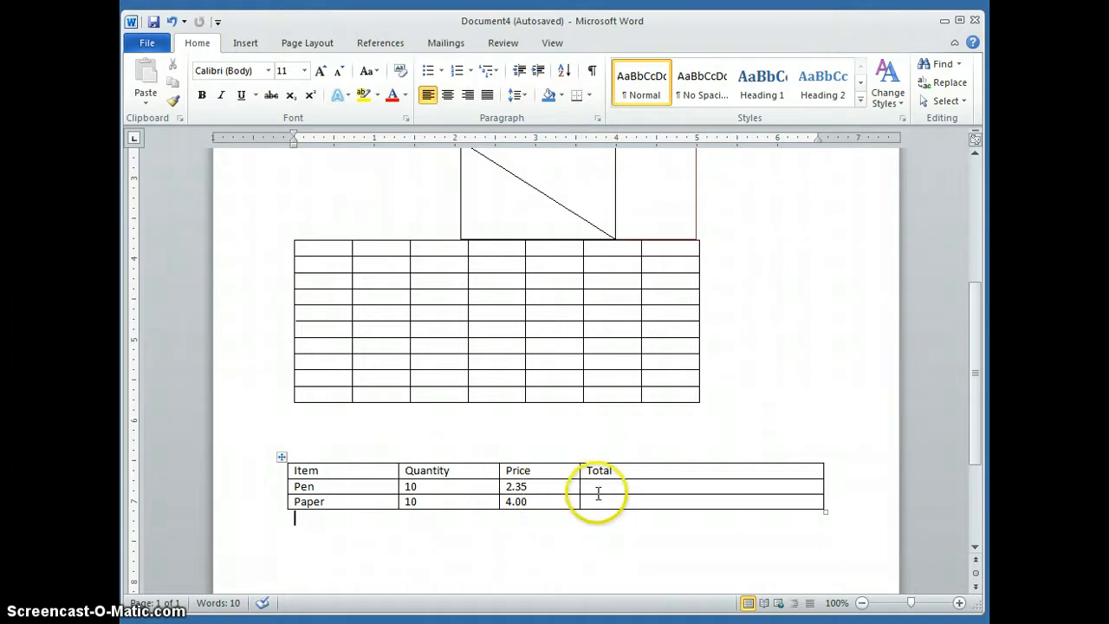
click(597, 492)
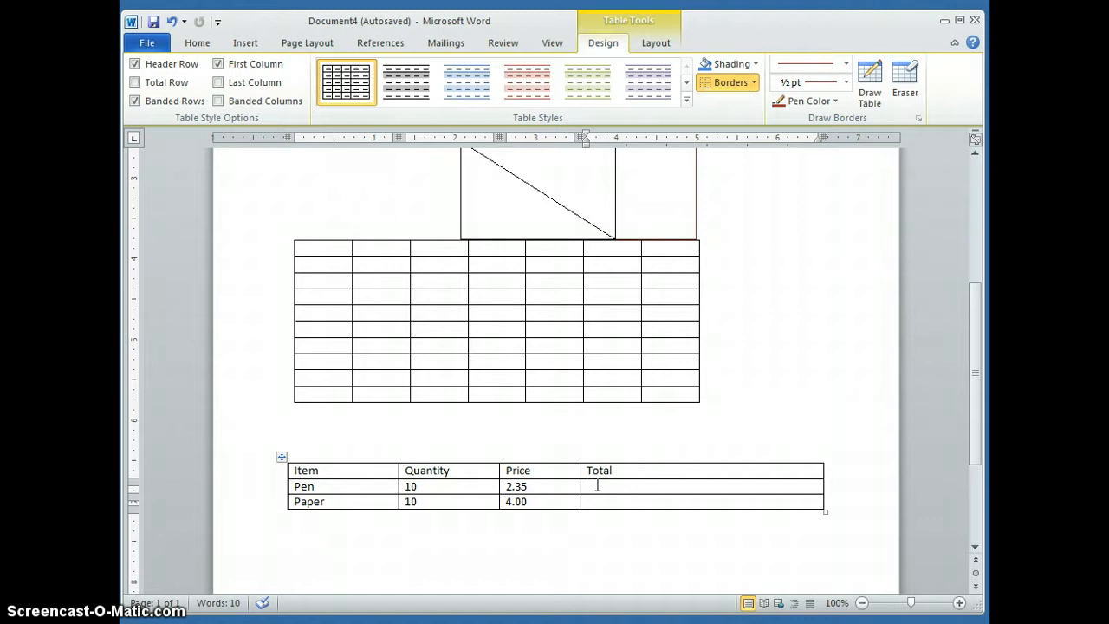
click(650, 47)
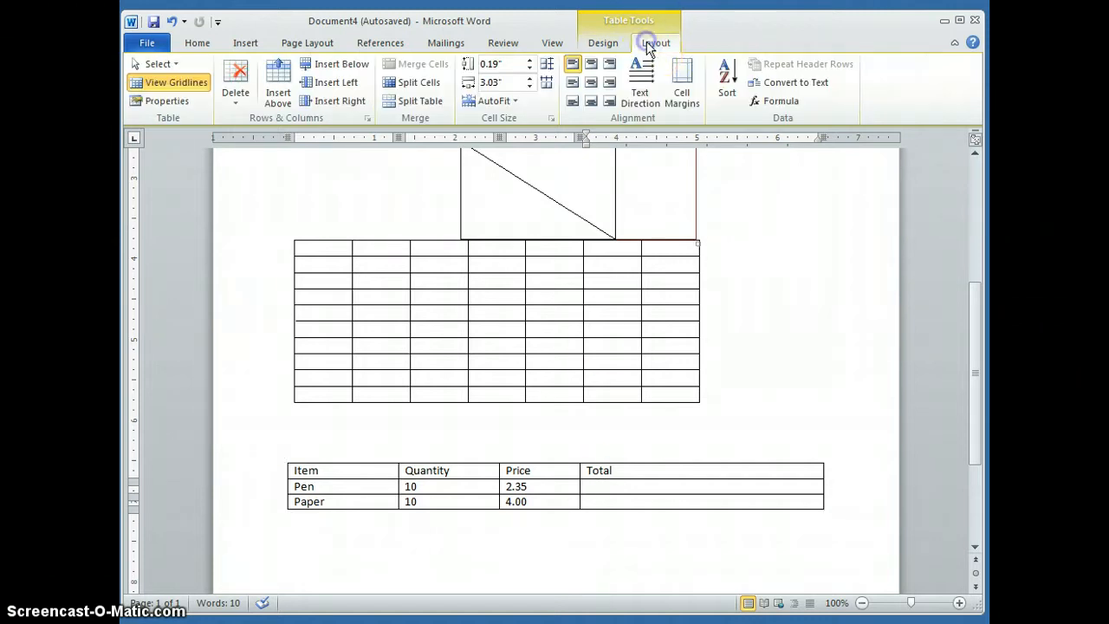
click(779, 102)
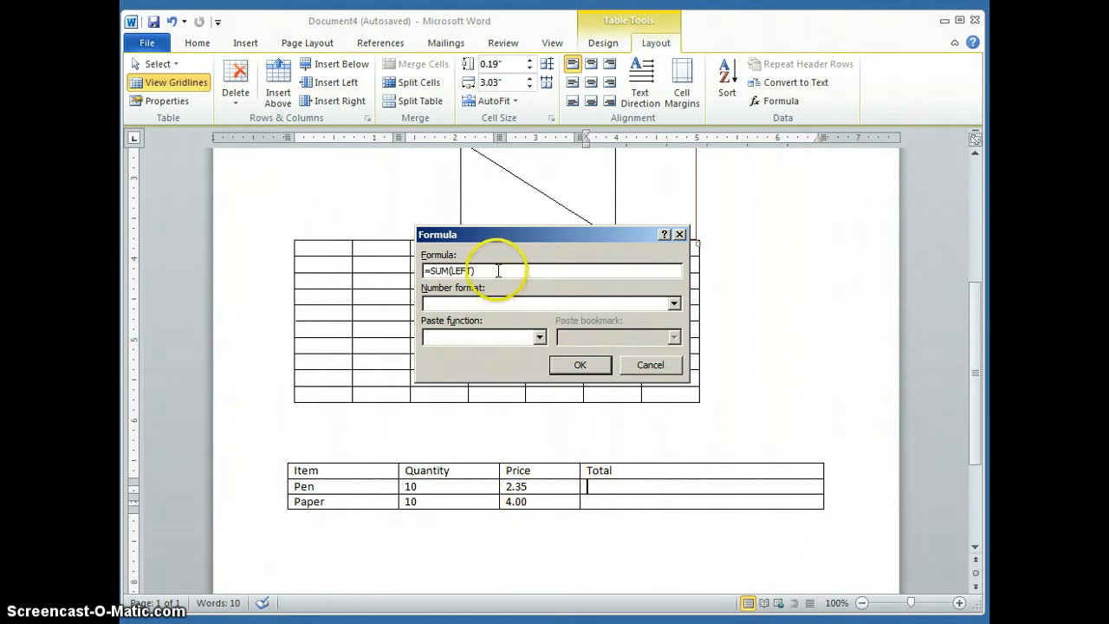
drag(489, 270, 429, 274)
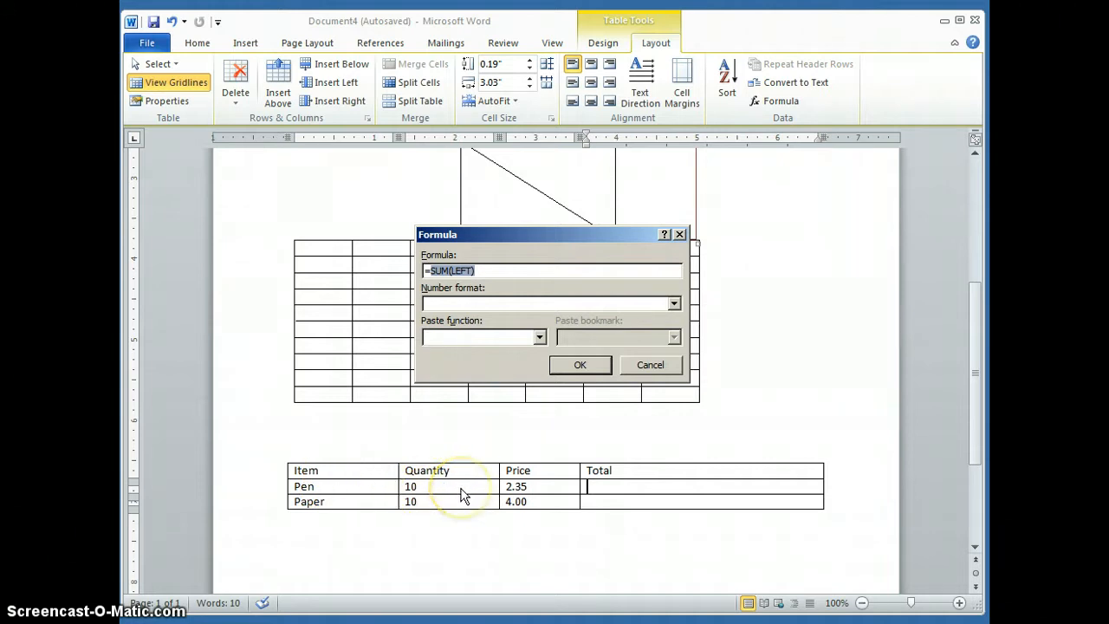
text(b2)
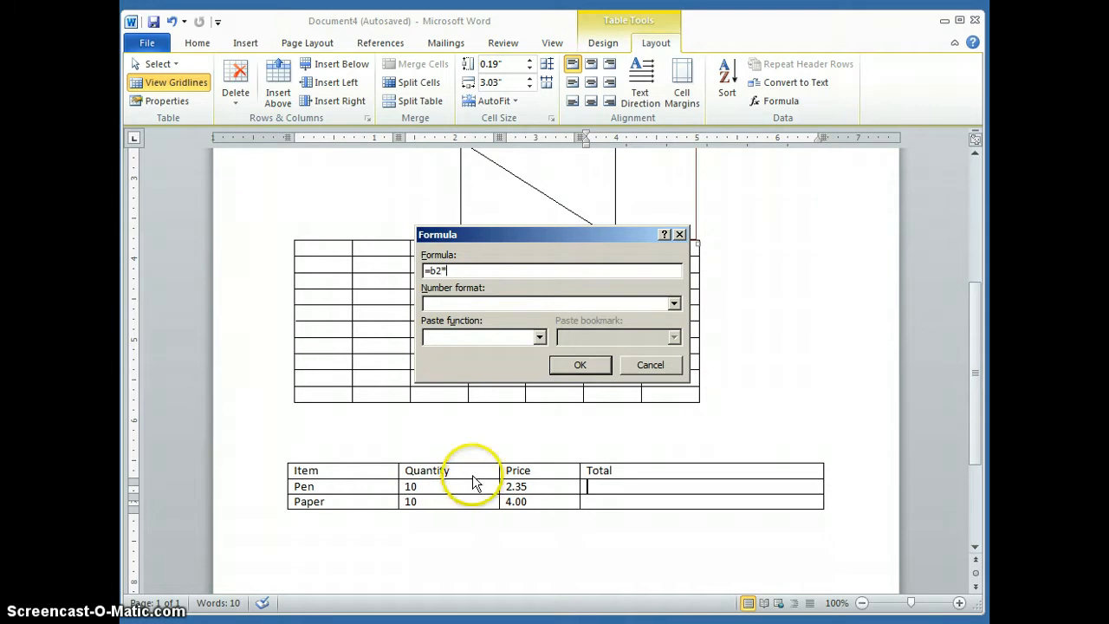
text(*c2)
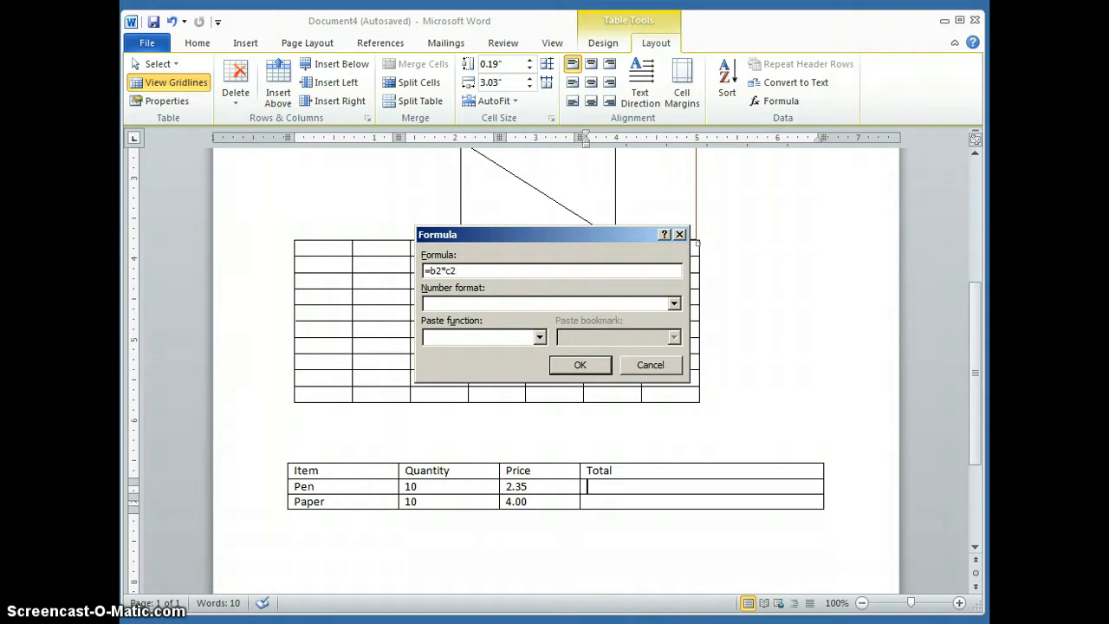
key(Return)
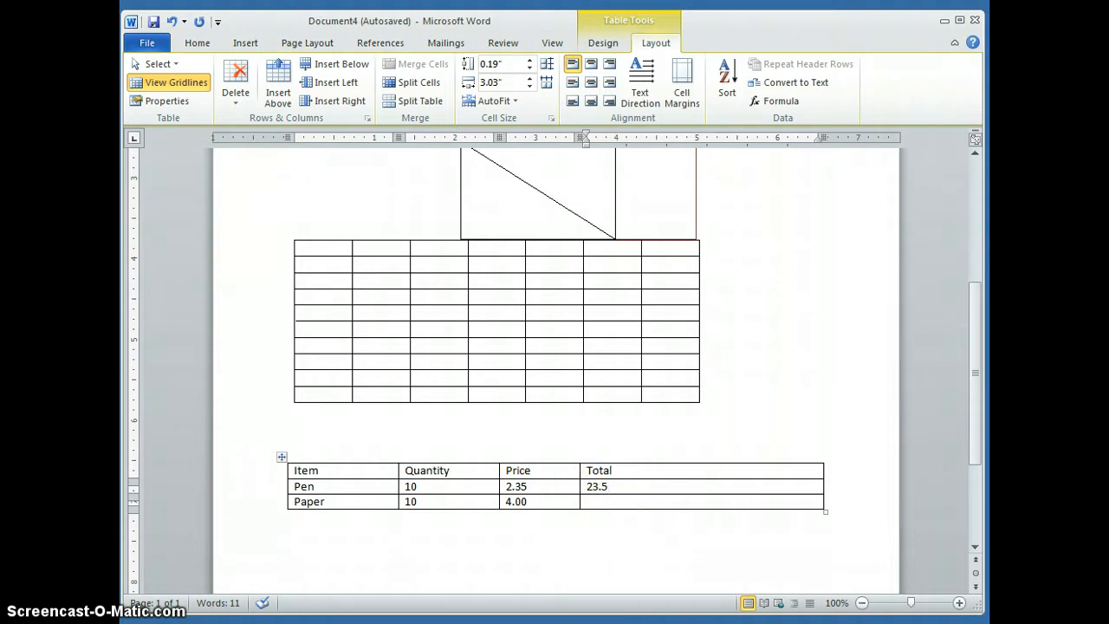
Step: Insert the formula =B3*c3 in the Total cell of the Paper row
click(771, 100)
drag(495, 270, 431, 271)
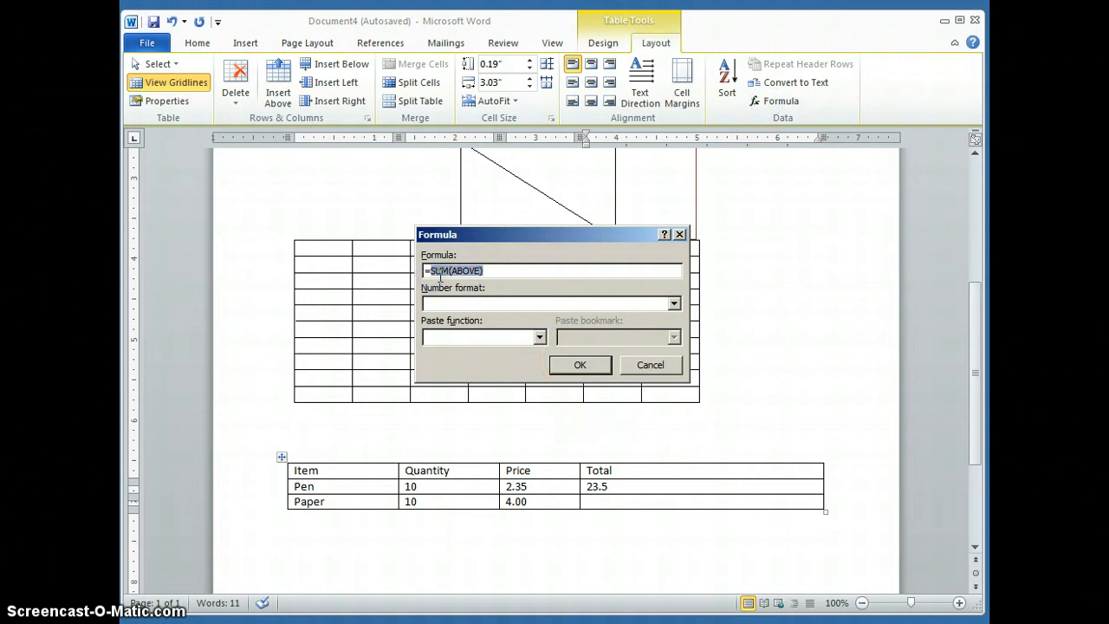
text(B3*c3)
click(578, 363)
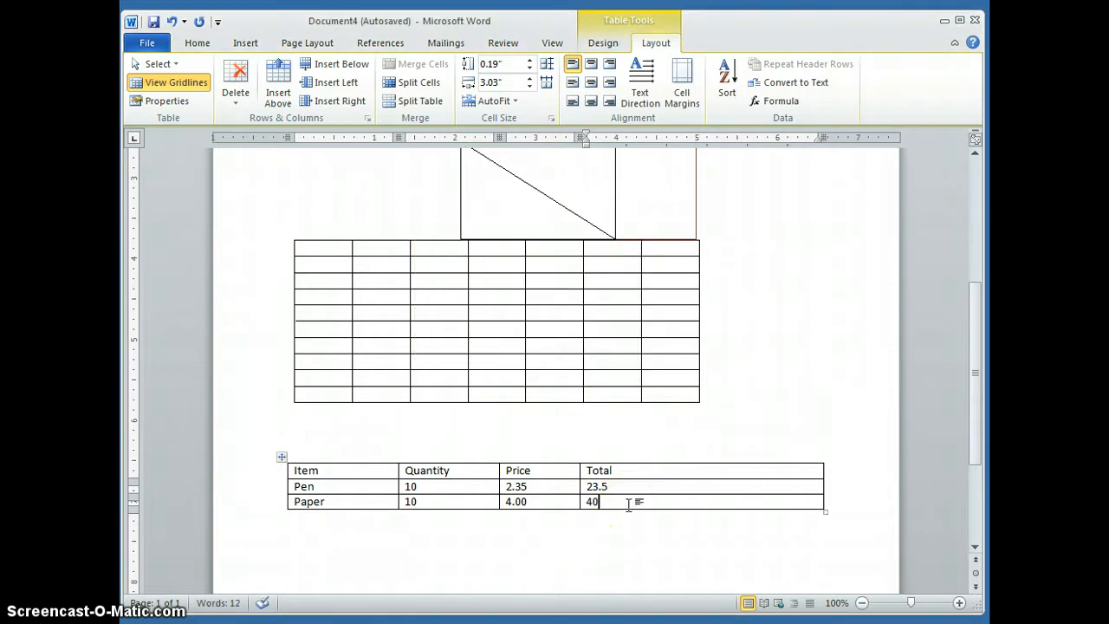
Step: Add a row at the end of the item table and insert the formula =SUM(ABOVE) in its Total cell
key(Tab)
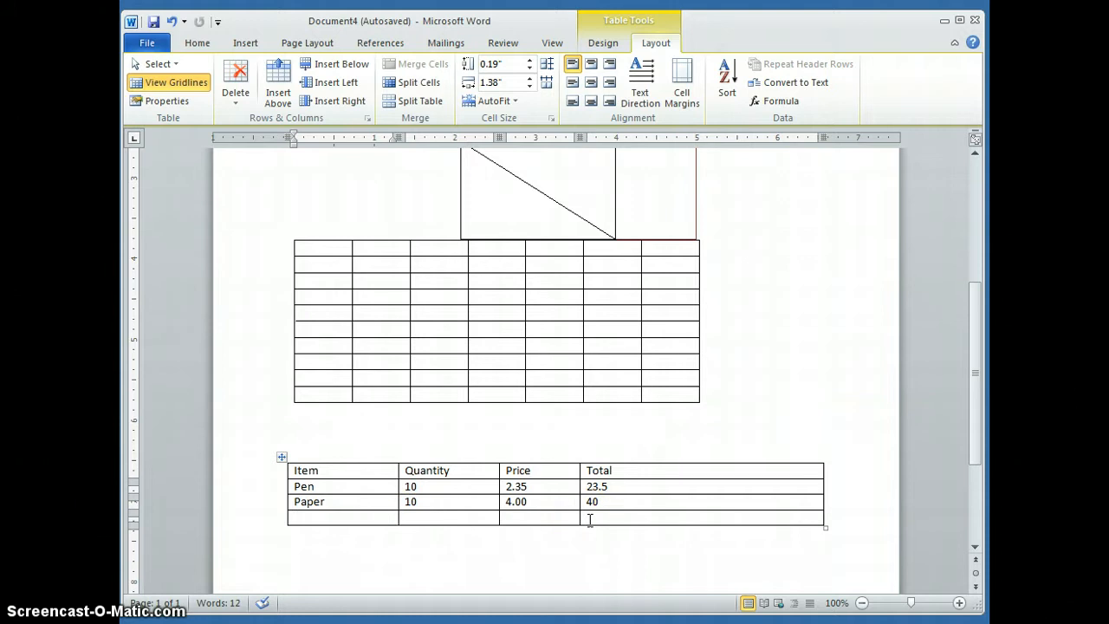
click(589, 520)
click(796, 99)
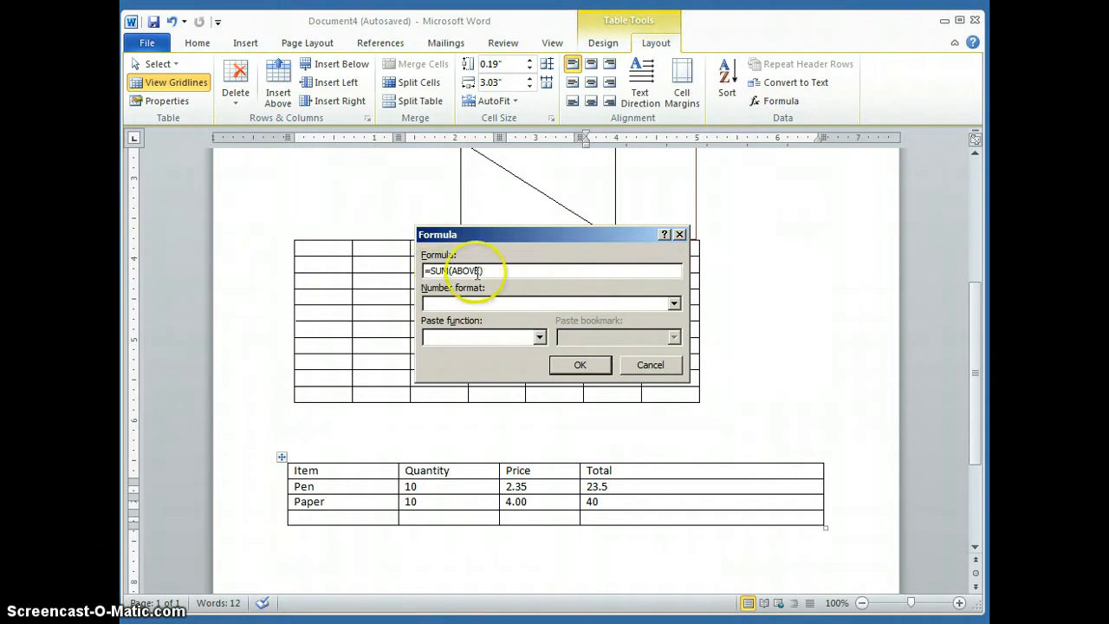
click(581, 364)
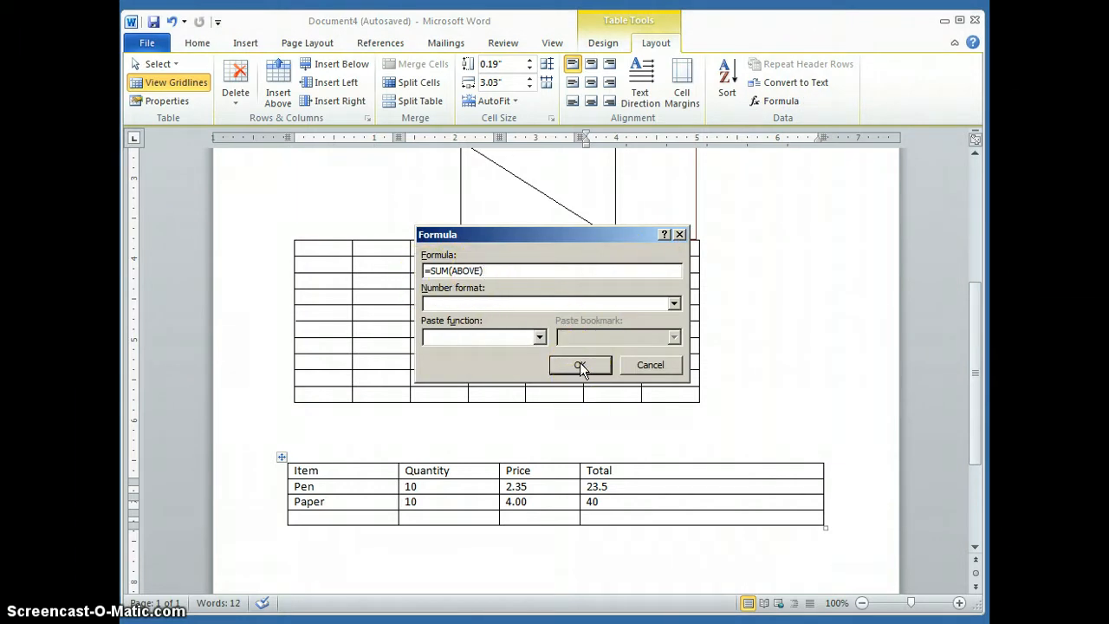
click(580, 364)
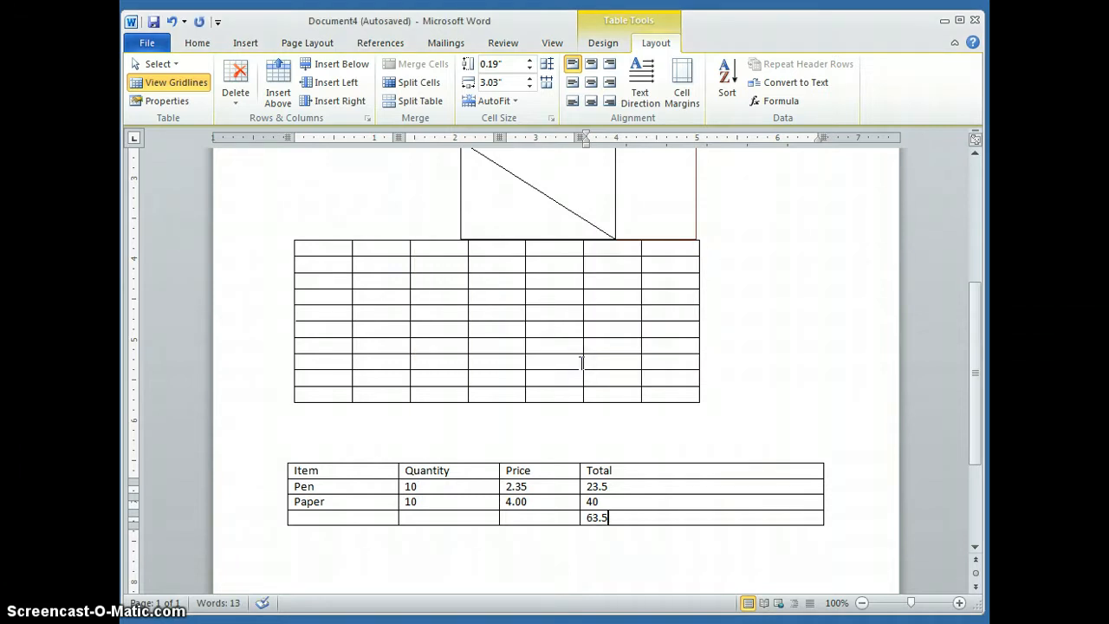
Step: Delete the sixth column of the first table on the page
scroll(667, 379, down, 3)
scroll(666, 375, up, 10)
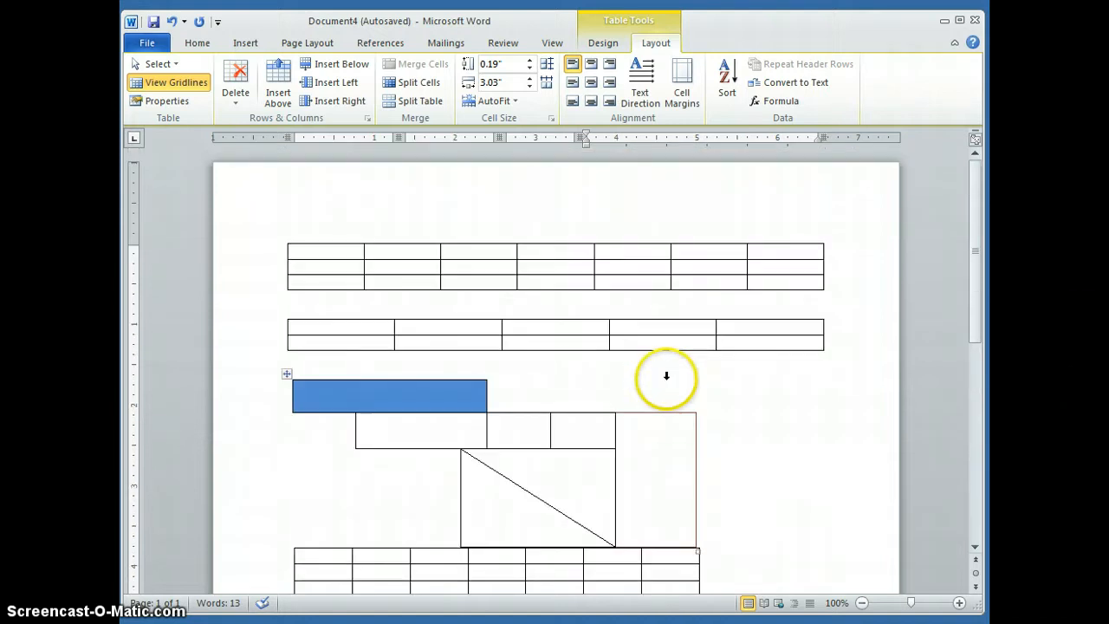
click(689, 238)
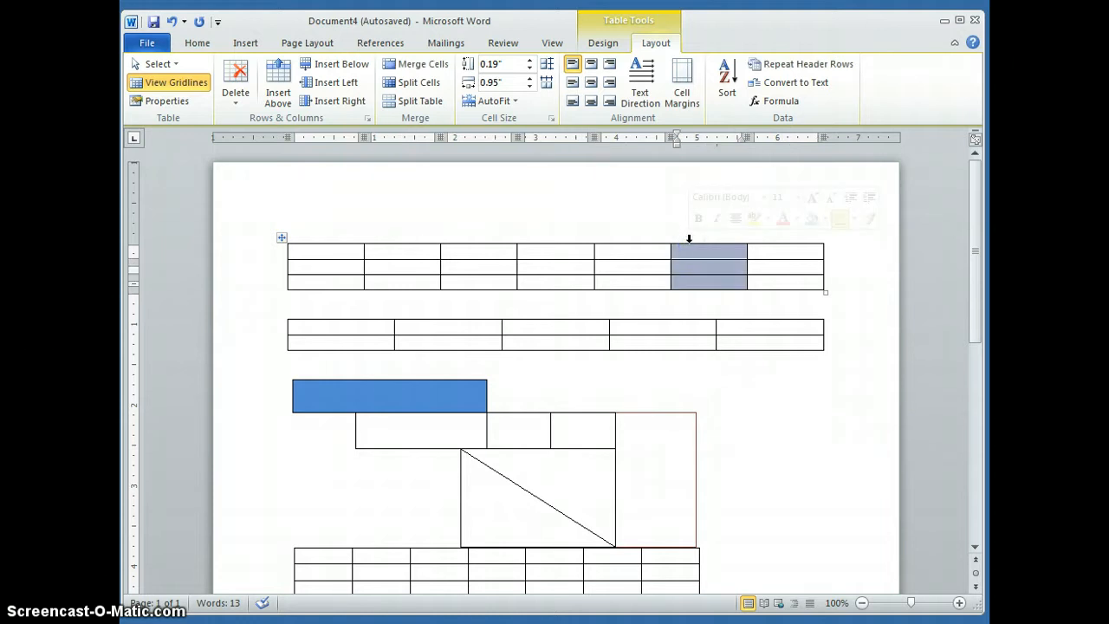
right_click(686, 262)
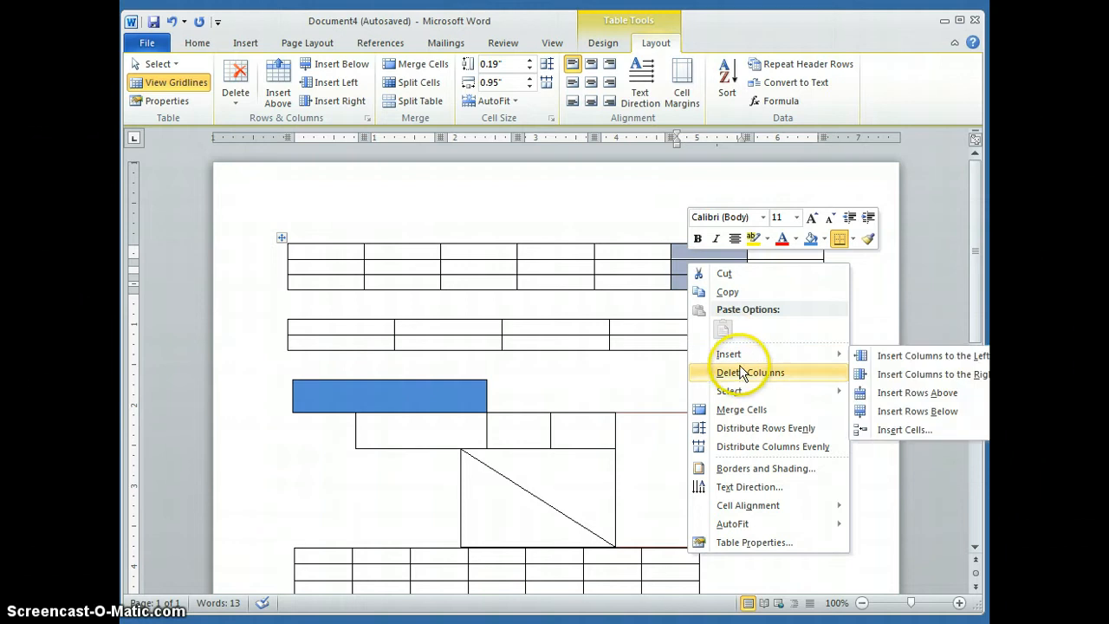
click(740, 372)
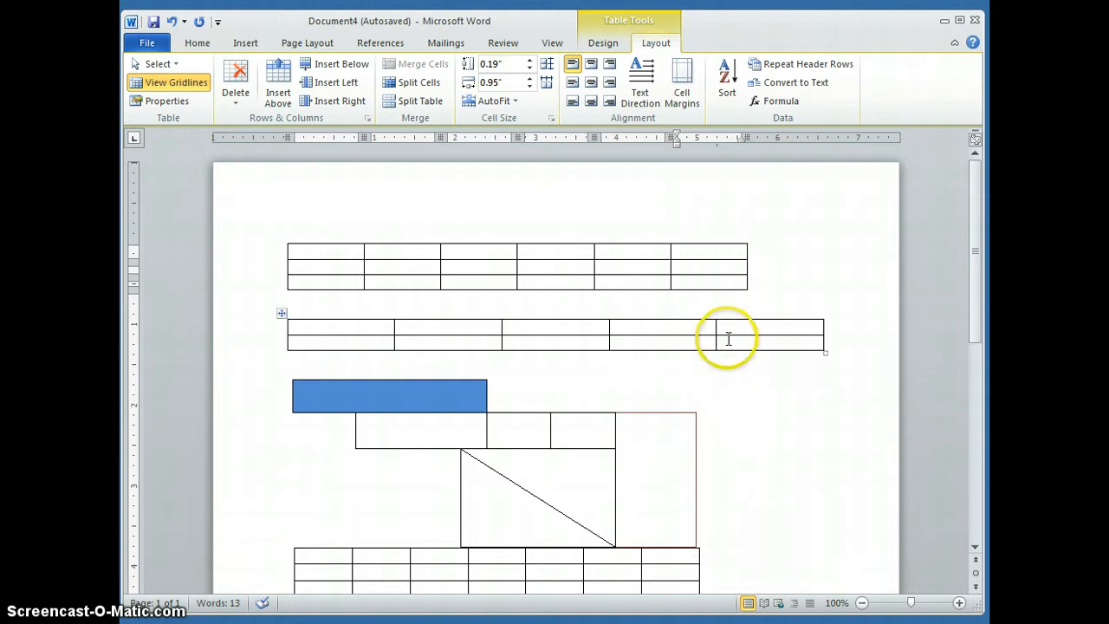
Step: Insert three rows above the existing rows of the first table, based on its fifth column's cells
click(634, 237)
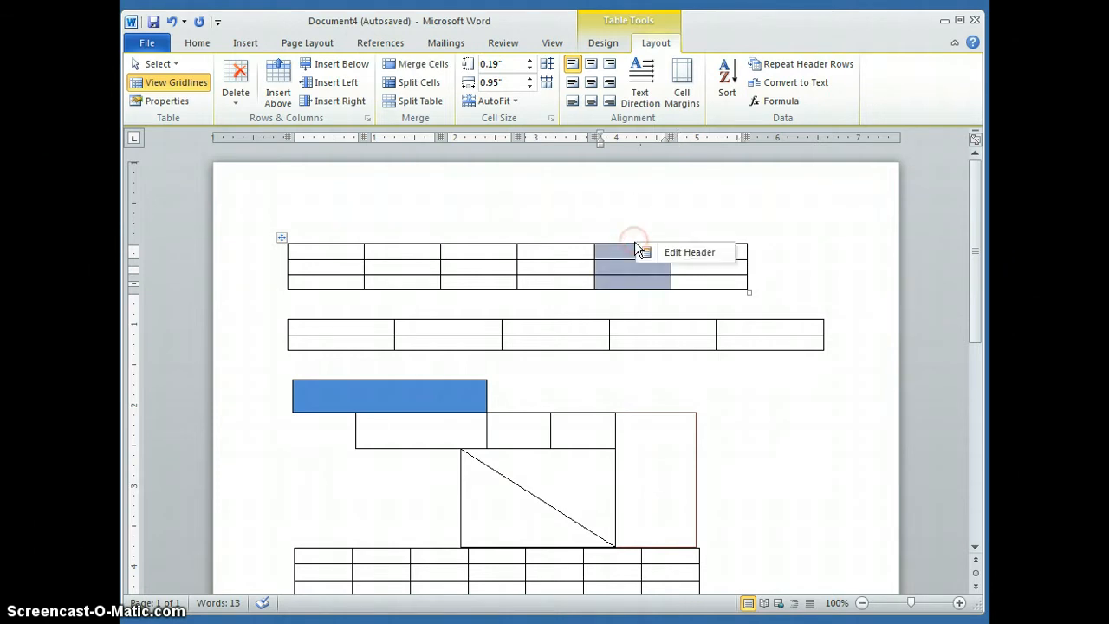
right_click(635, 276)
mouse_move(671, 404)
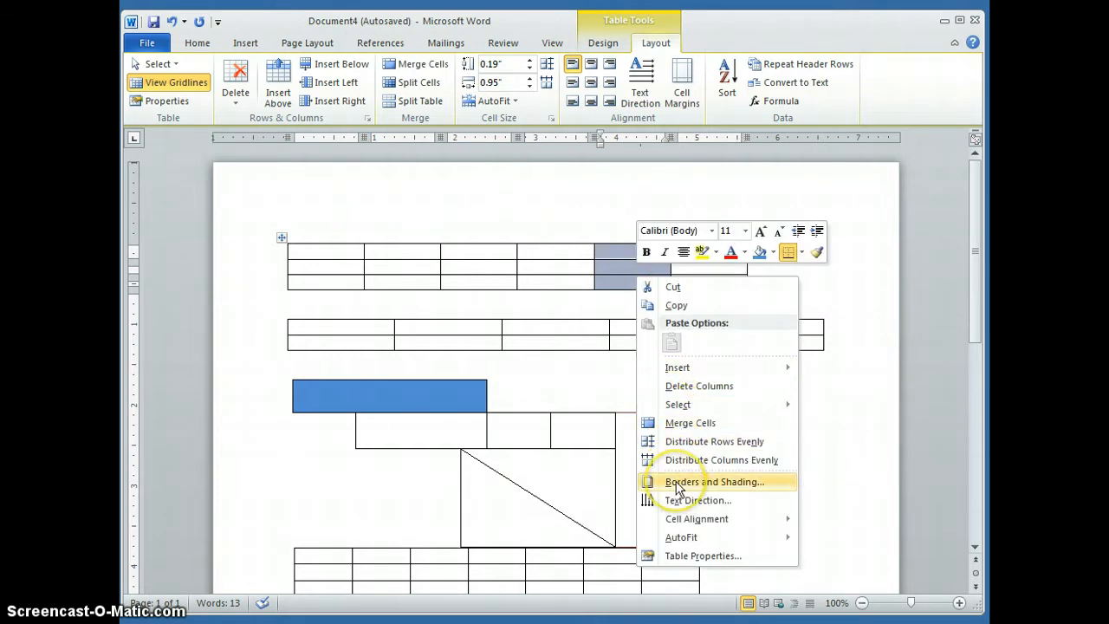
mouse_move(663, 368)
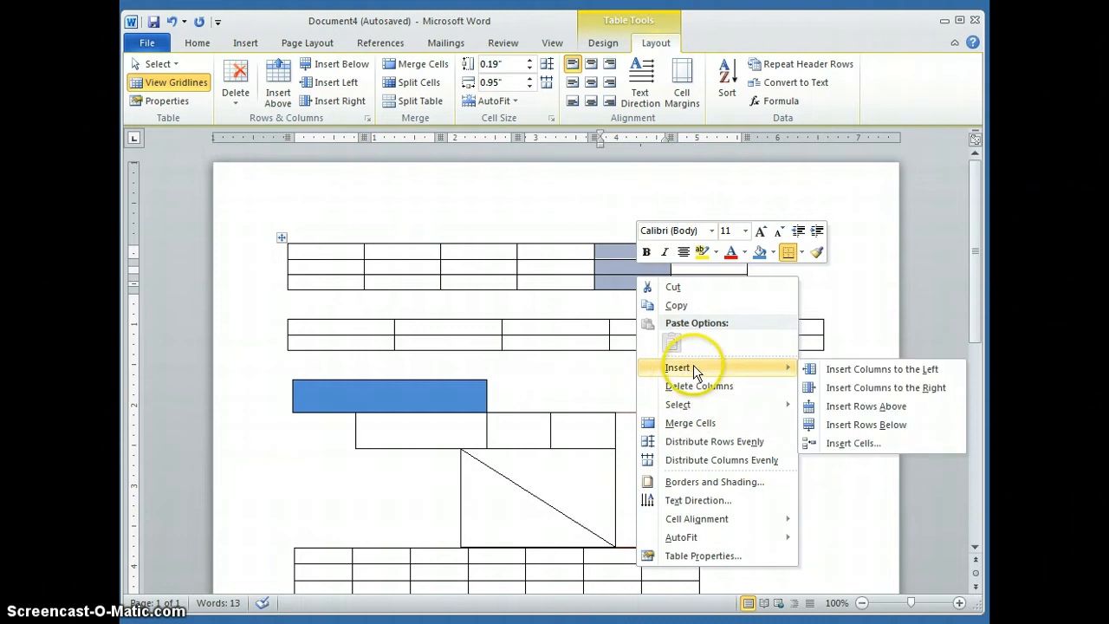
click(841, 410)
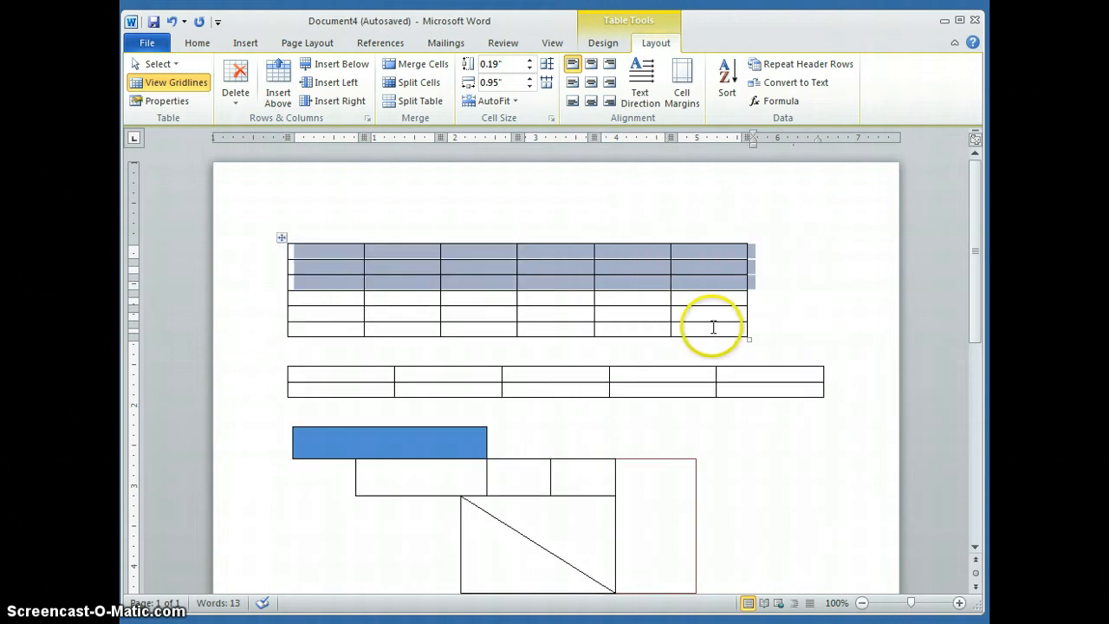
Step: Insert a column to the left of the first table's fifth column
right_click(647, 247)
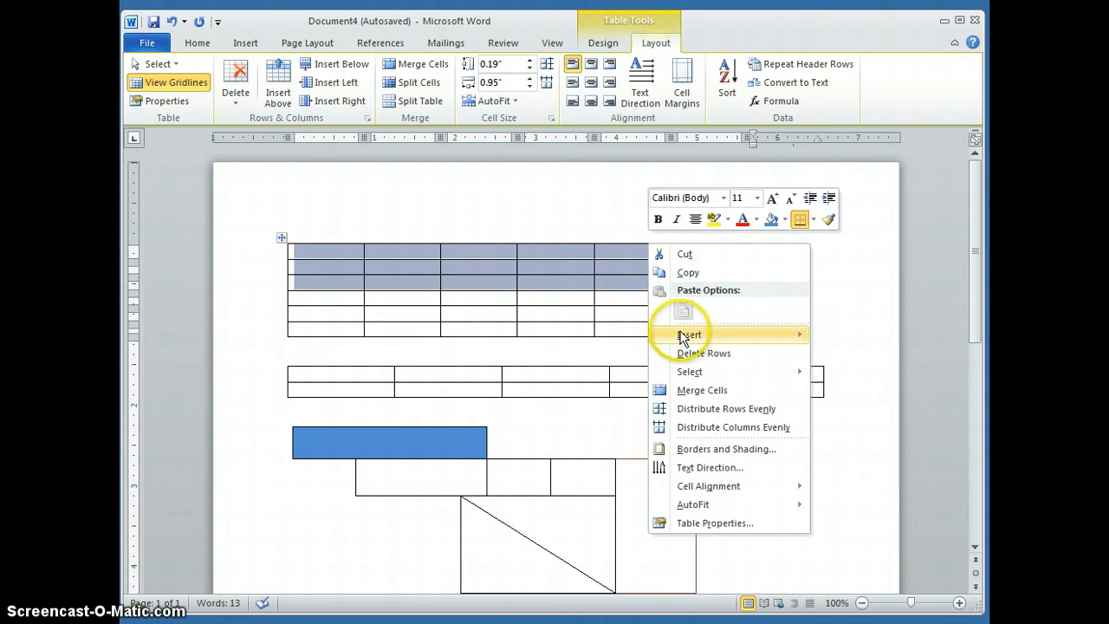
click(610, 286)
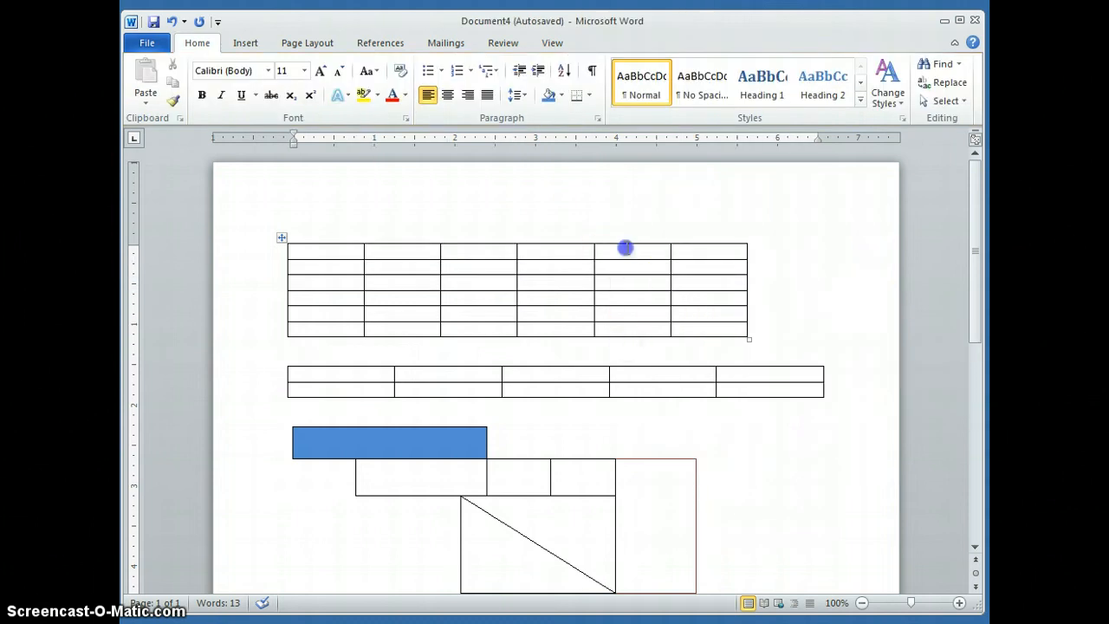
right_click(621, 240)
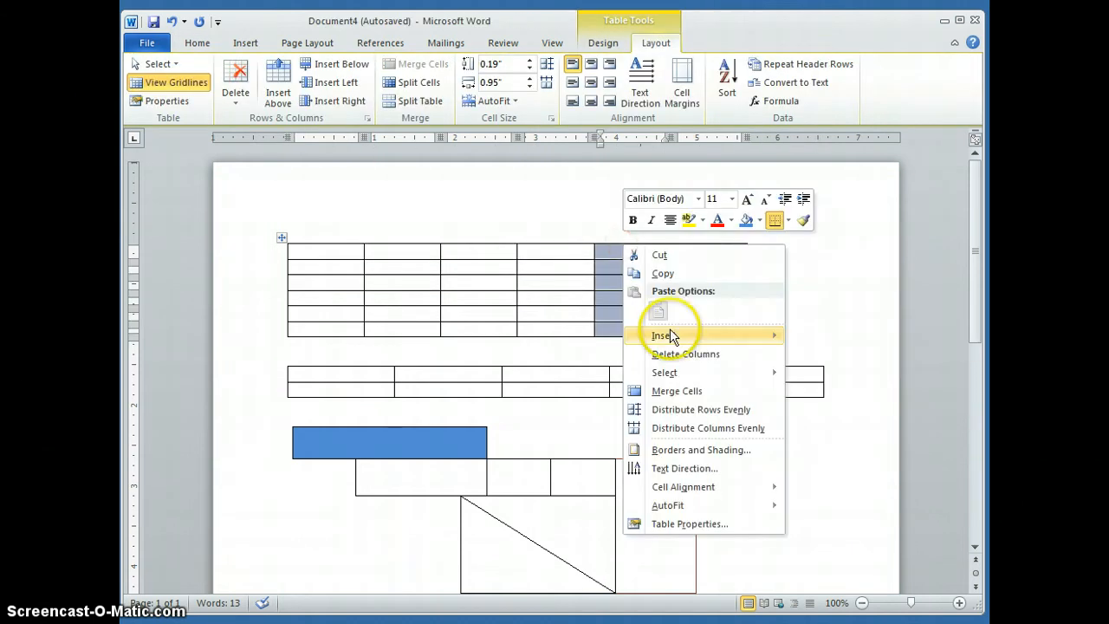
mouse_move(663, 334)
click(815, 338)
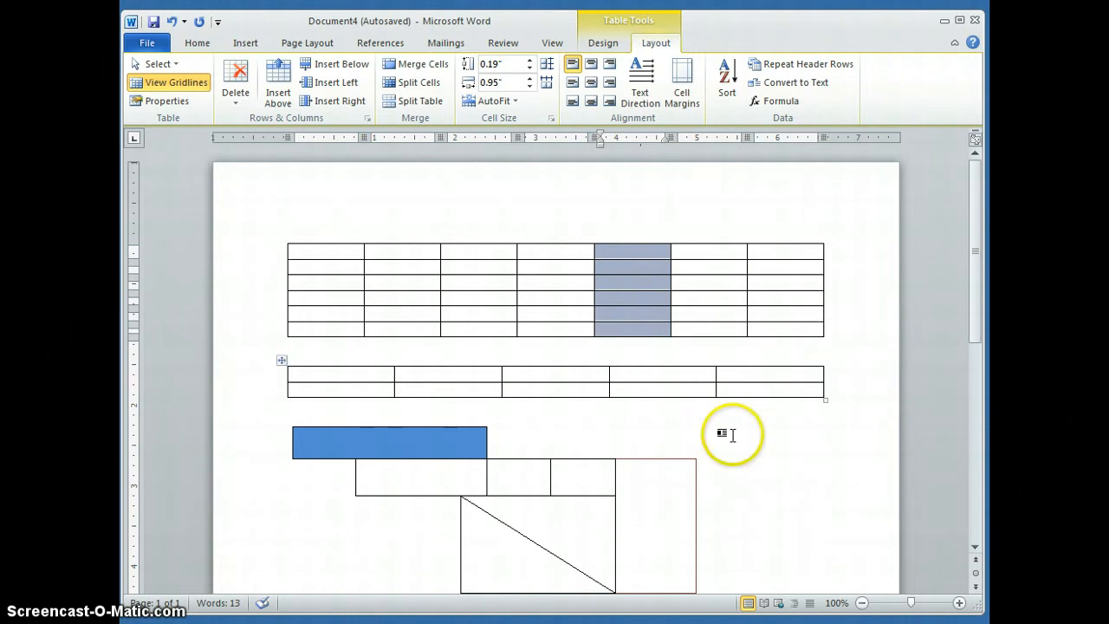
Step: Examine the built-in Quick Tables, from the calendars through the Tabular List, without inserting one
scroll(725, 435, down, 3)
scroll(725, 436, up, 3)
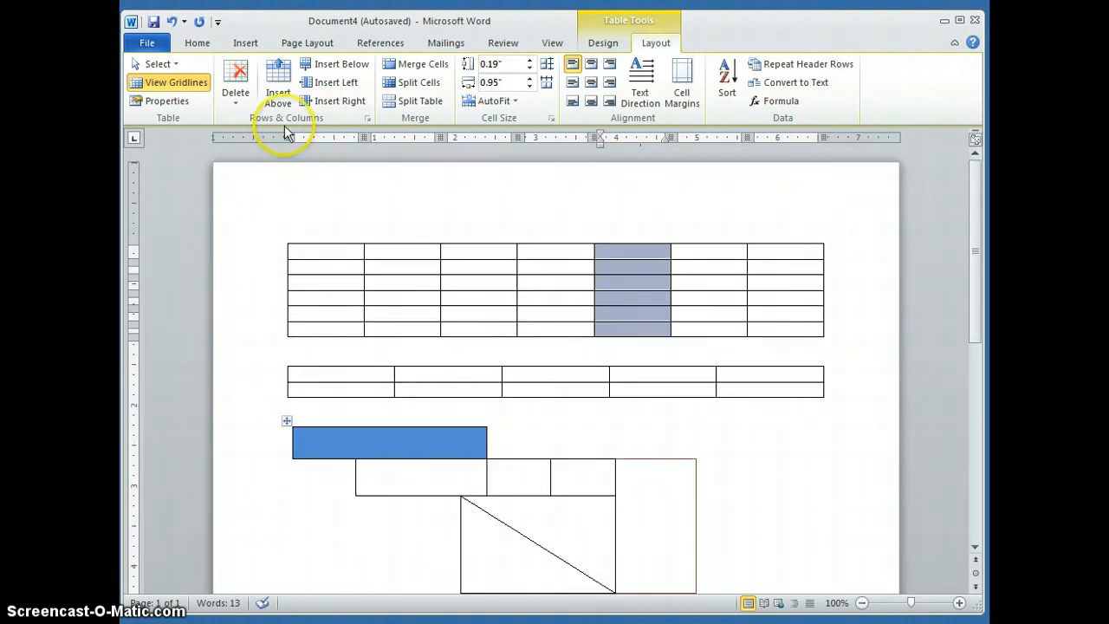
click(246, 38)
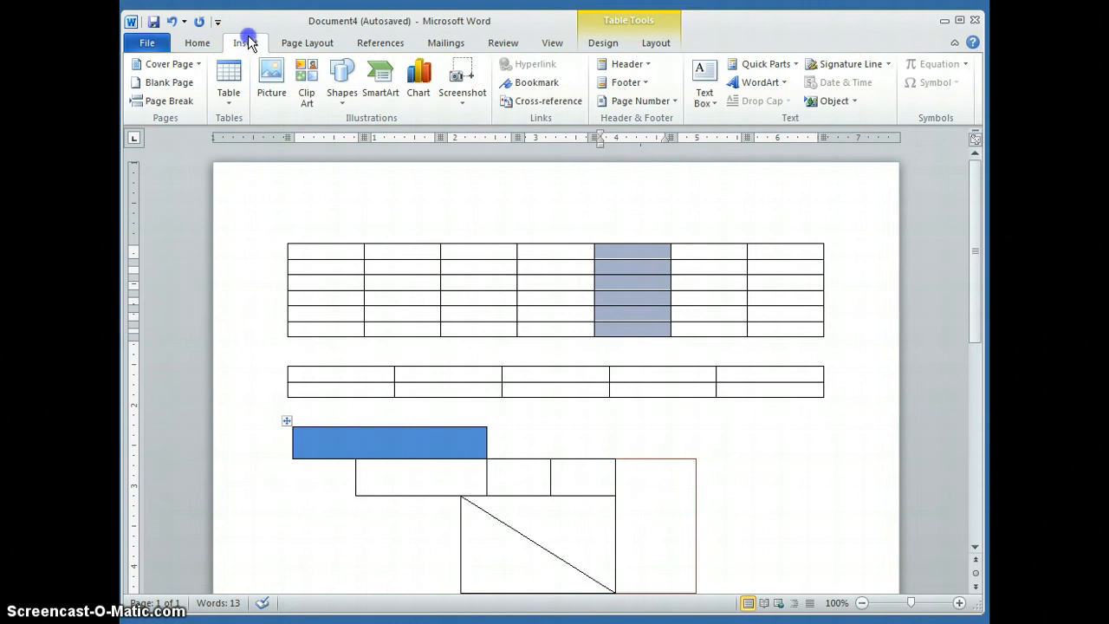
click(229, 102)
mouse_move(301, 343)
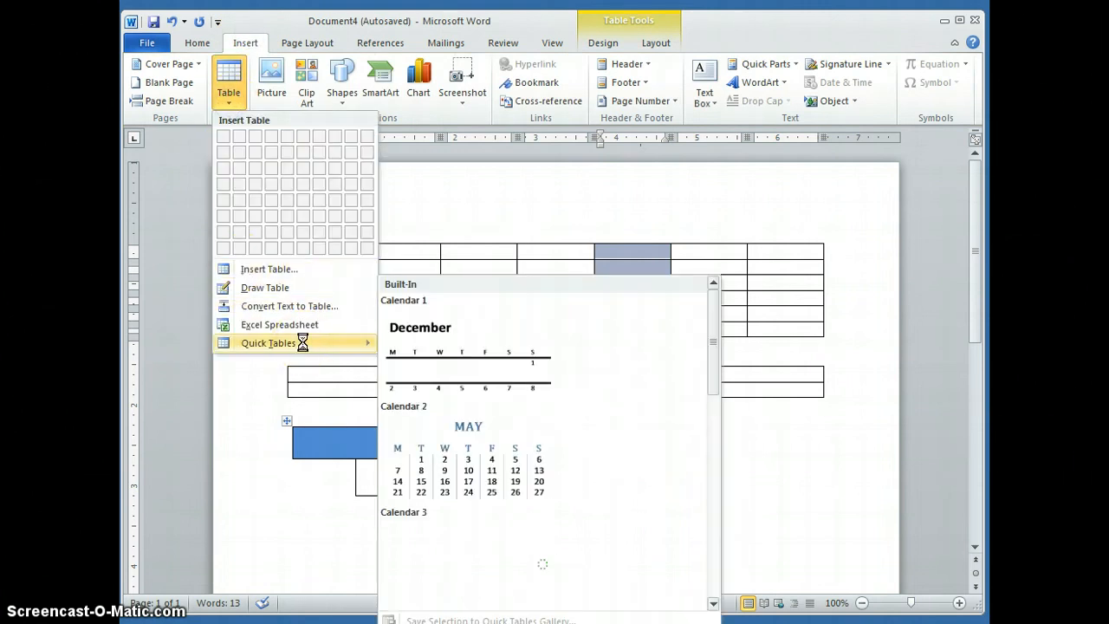
drag(714, 323, 722, 384)
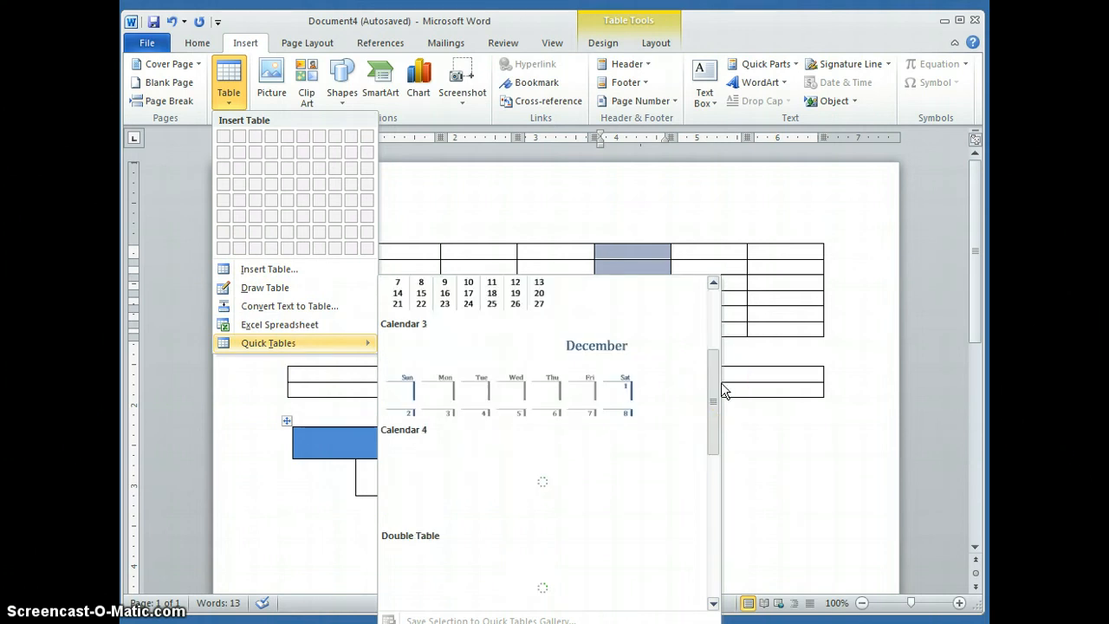
scroll(457, 414, down, 3)
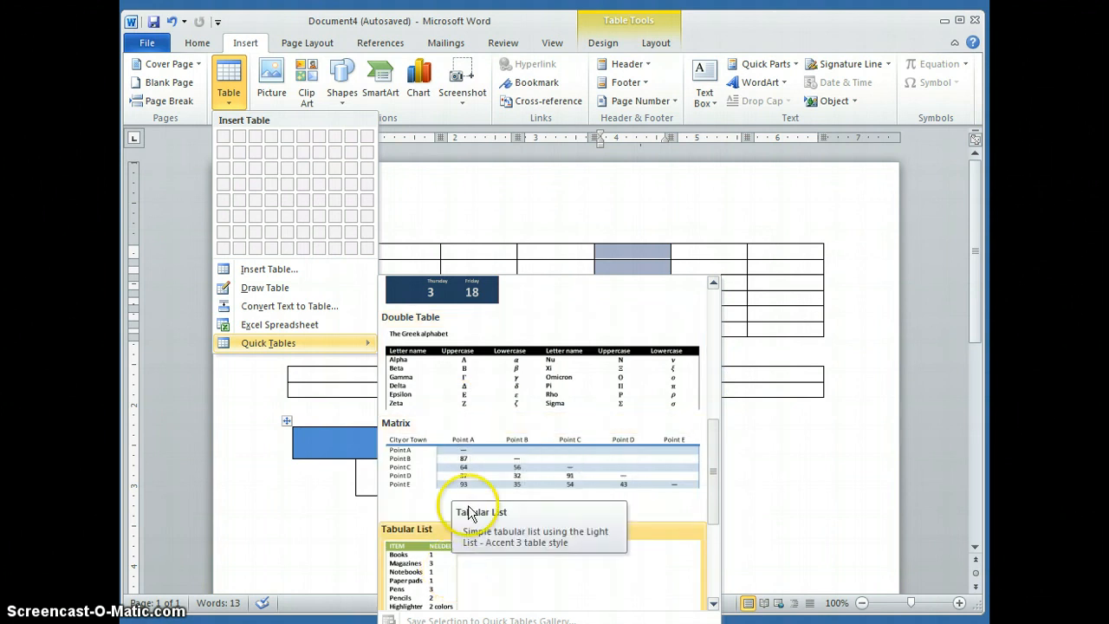
click(252, 507)
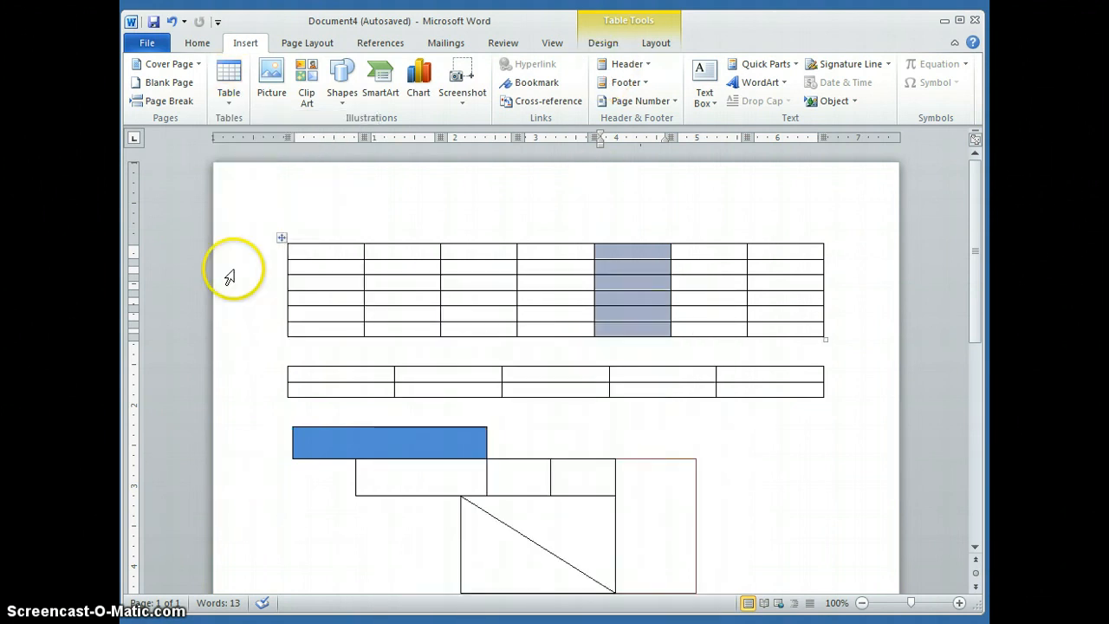